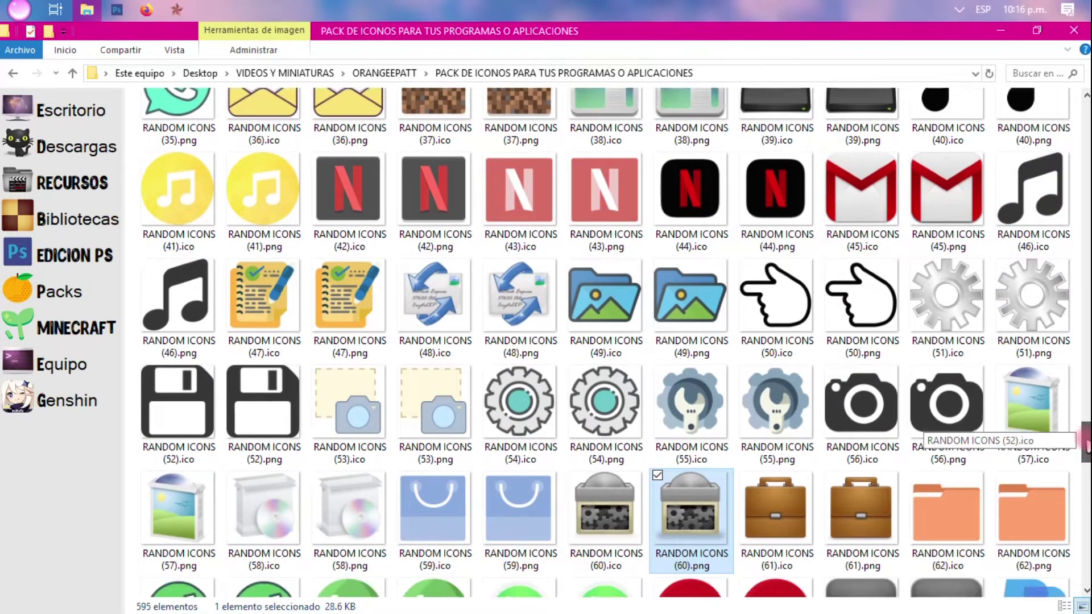
Open PS ICONS (7).png from the icon pack folder in Photoshop, assigning the Adobe RGB (1998) working space.
drag(1087, 440, 1080, 570)
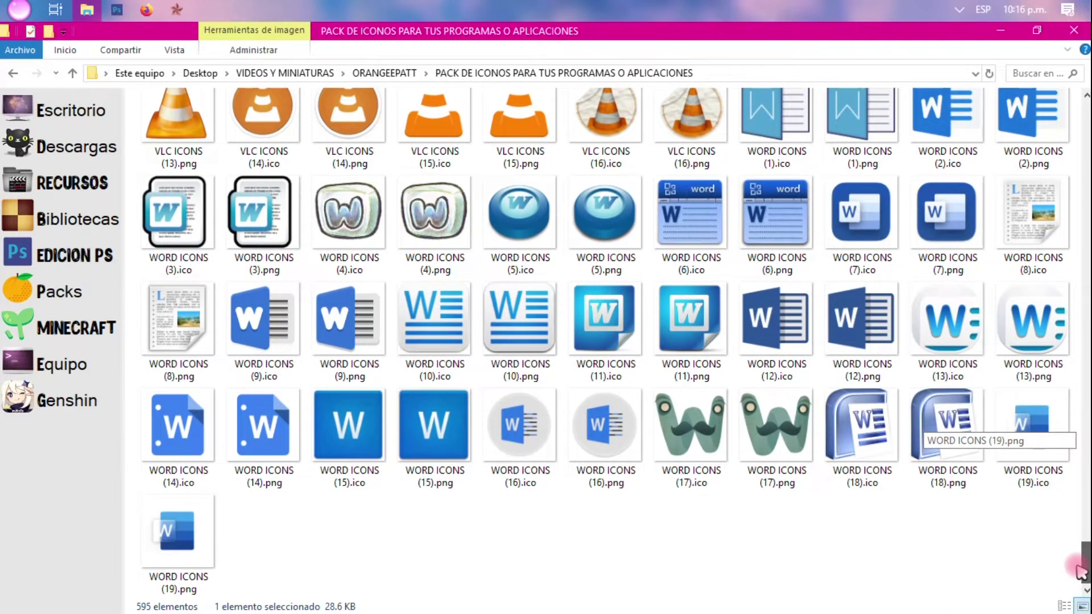
drag(1079, 570, 1084, 347)
drag(673, 37, 572, 127)
drag(973, 276, 982, 321)
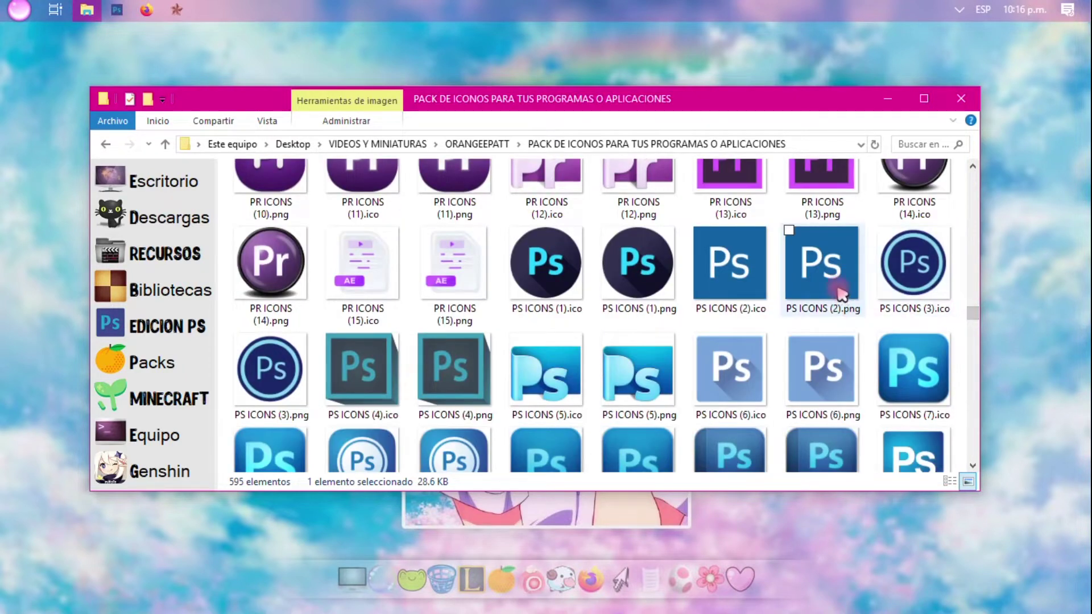
click(843, 340)
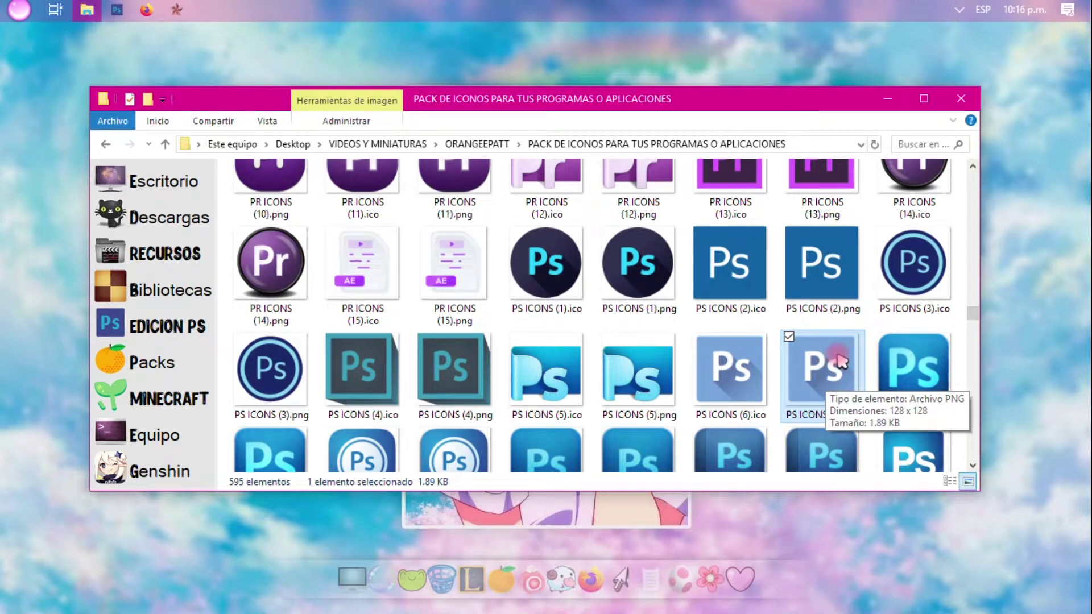
scroll(841, 359, down, 3)
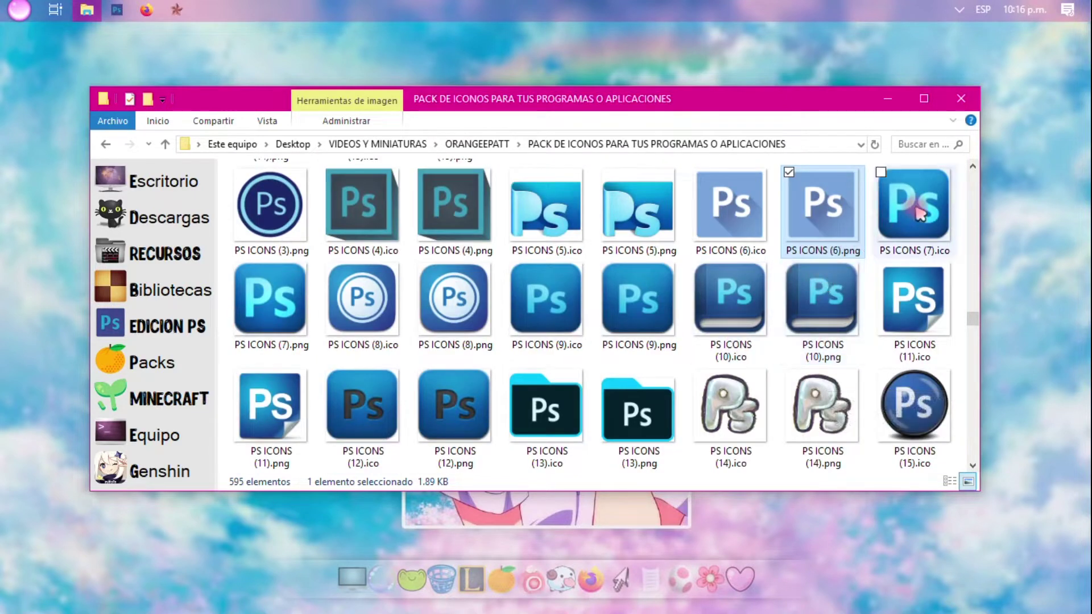
drag(284, 307, 426, 262)
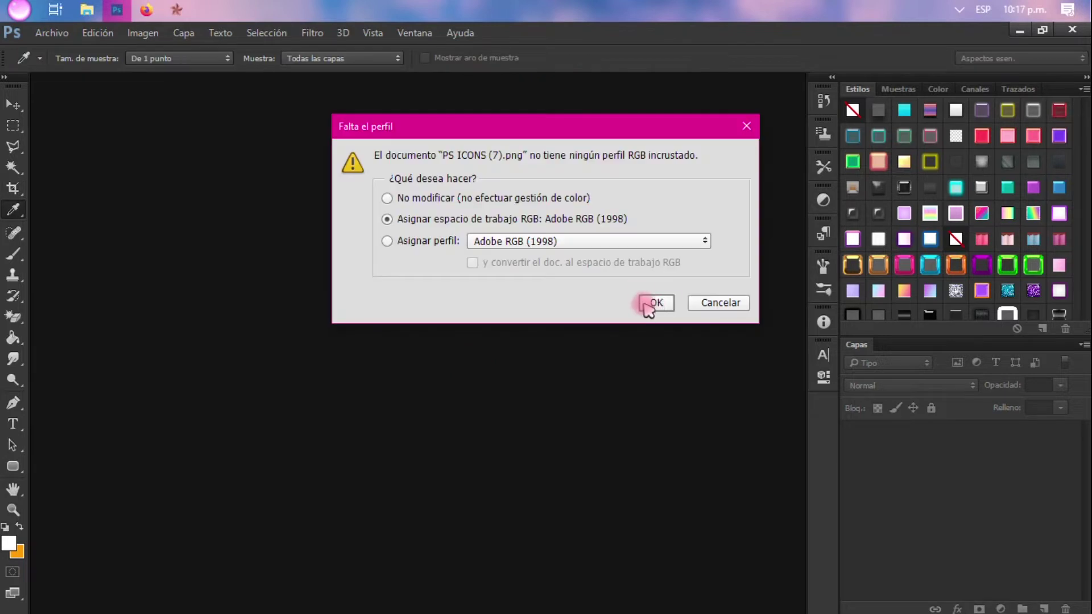
click(646, 301)
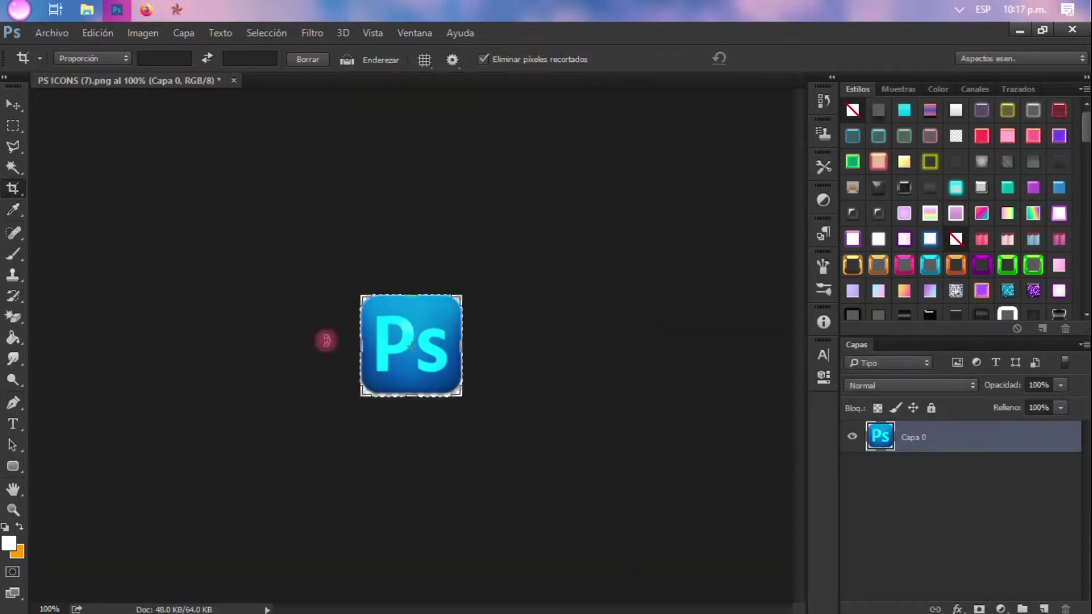
Add a new empty layer above the Ps icon layer.
click(14, 105)
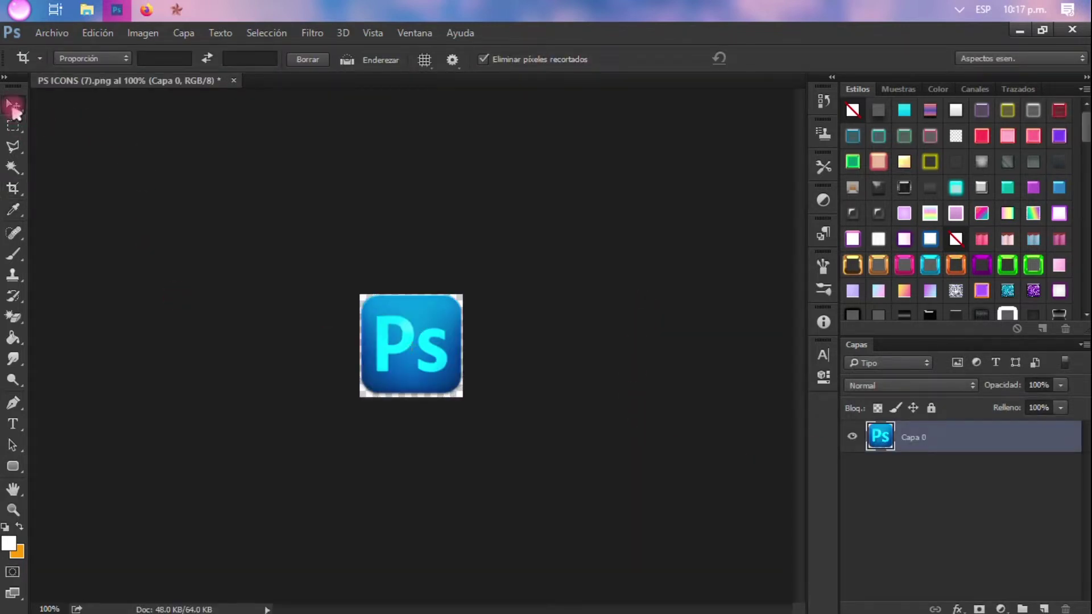
click(944, 449)
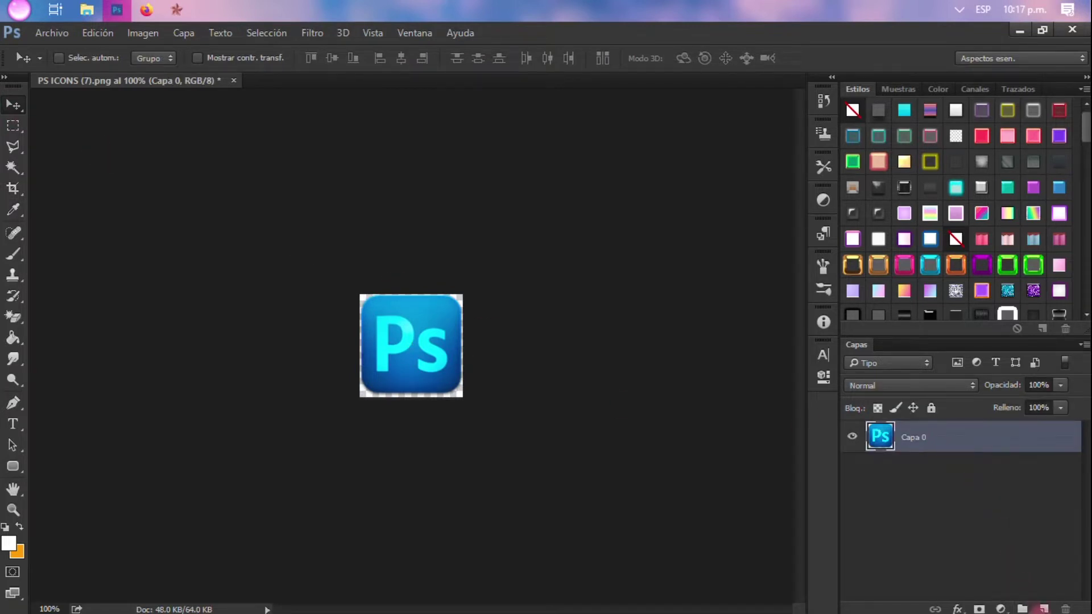
click(1044, 609)
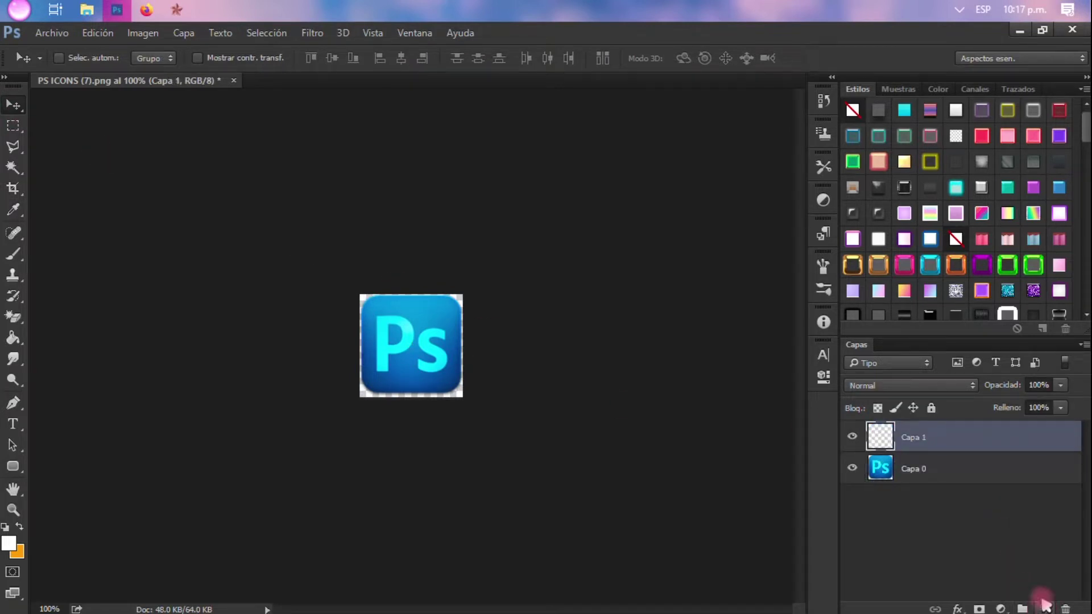
Set the foreground colour to a bright magenta pink for the Paint Bucket tool.
click(13, 340)
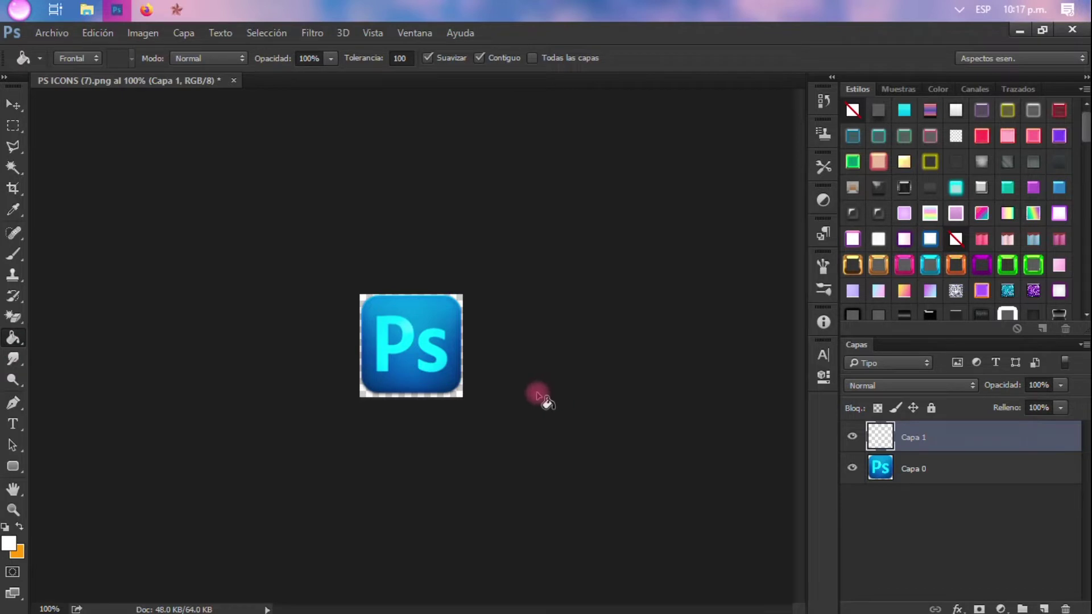
click(8, 547)
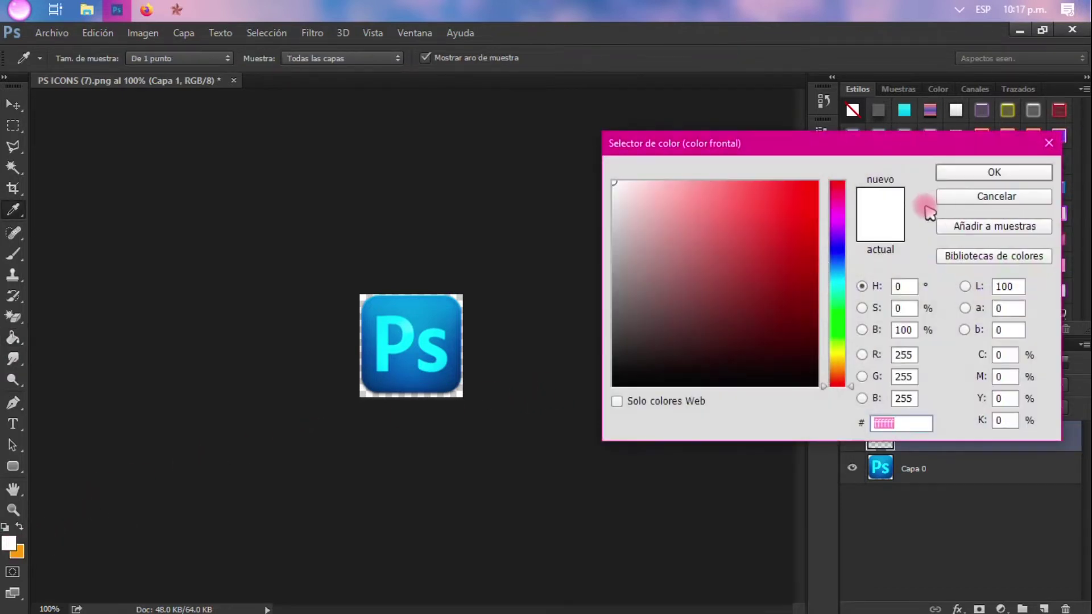
click(844, 222)
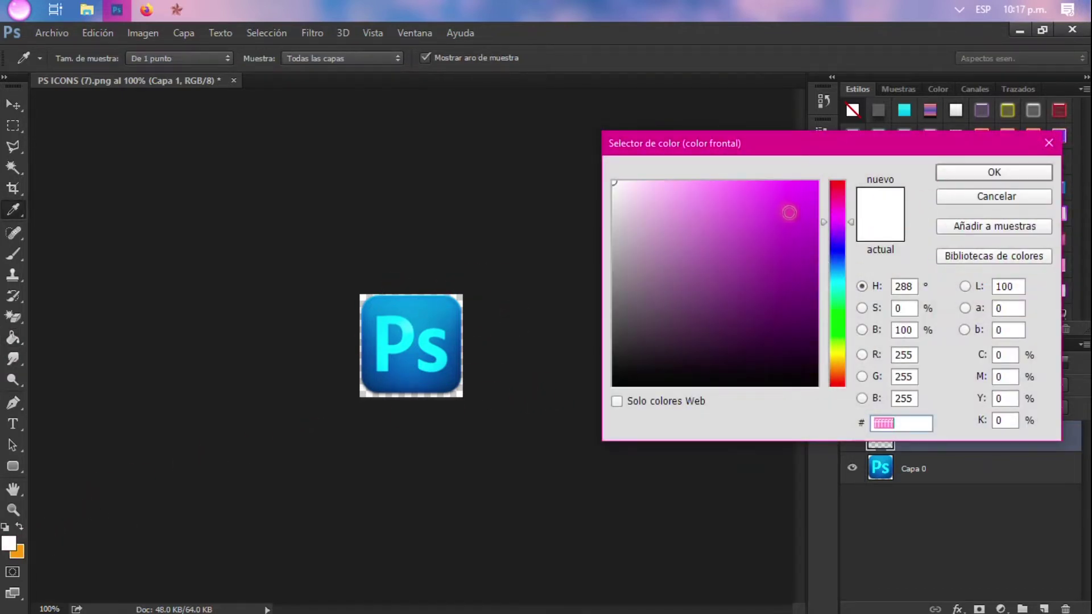
click(781, 181)
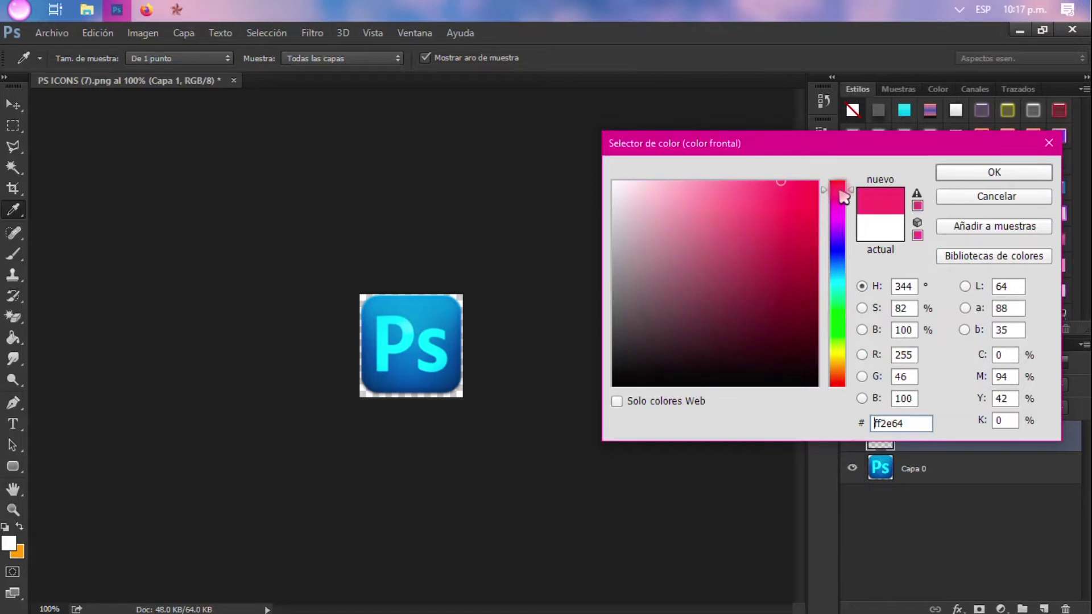
key(Return)
key(g)
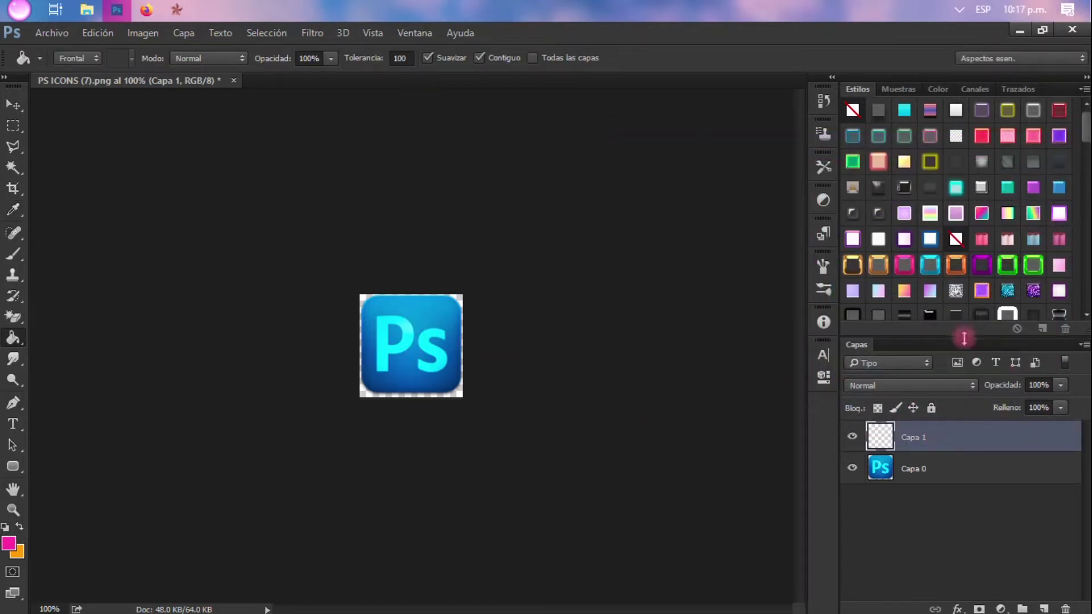
Fill the empty layer with the pink foreground colour and clip it to the Ps icon layer.
drag(967, 338, 967, 272)
click(1044, 607)
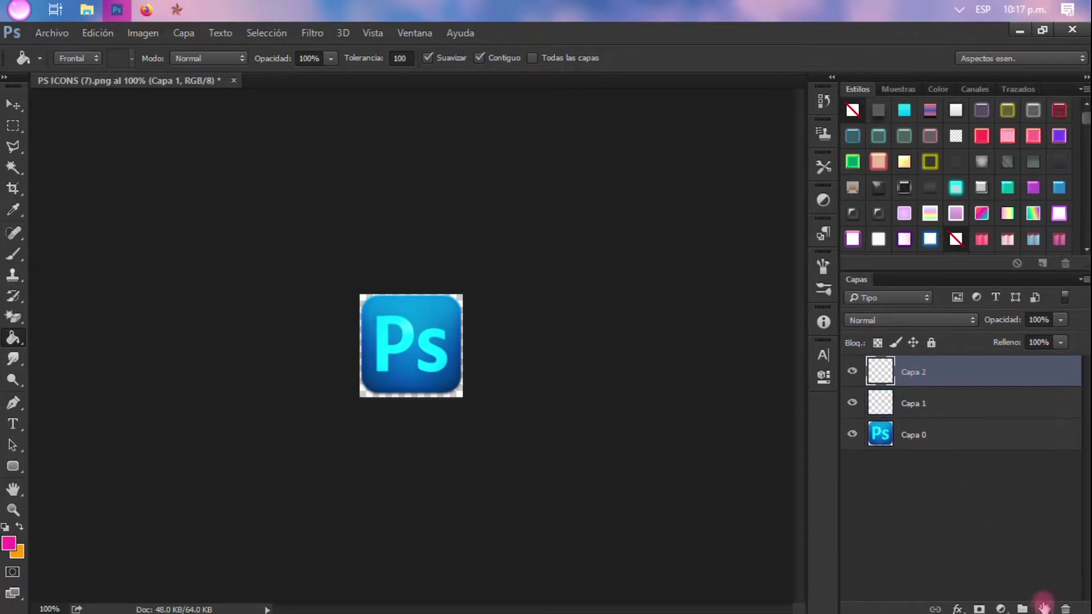
key(ctrl+z)
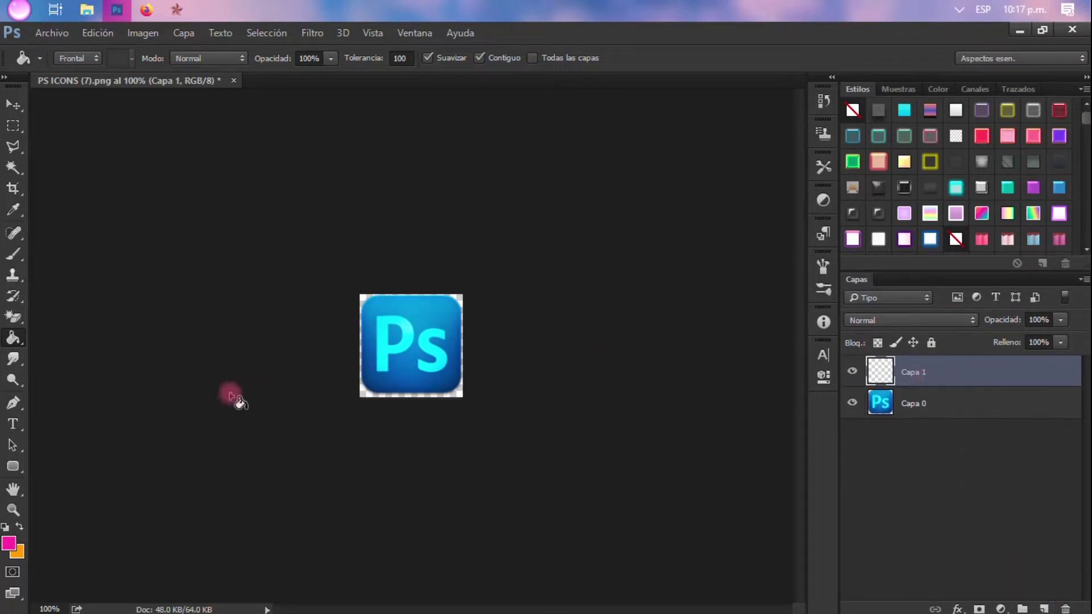
click(430, 331)
right_click(953, 375)
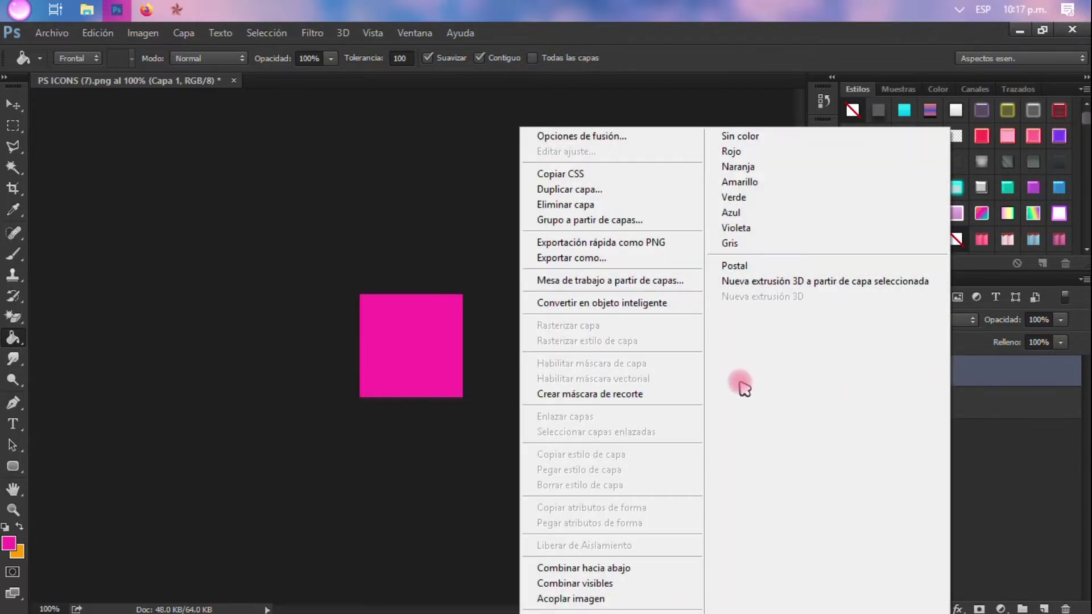
click(683, 392)
Try the Luminosidad, Dividir, Tono and Aclarar blend modes on the clipped pink layer.
click(907, 320)
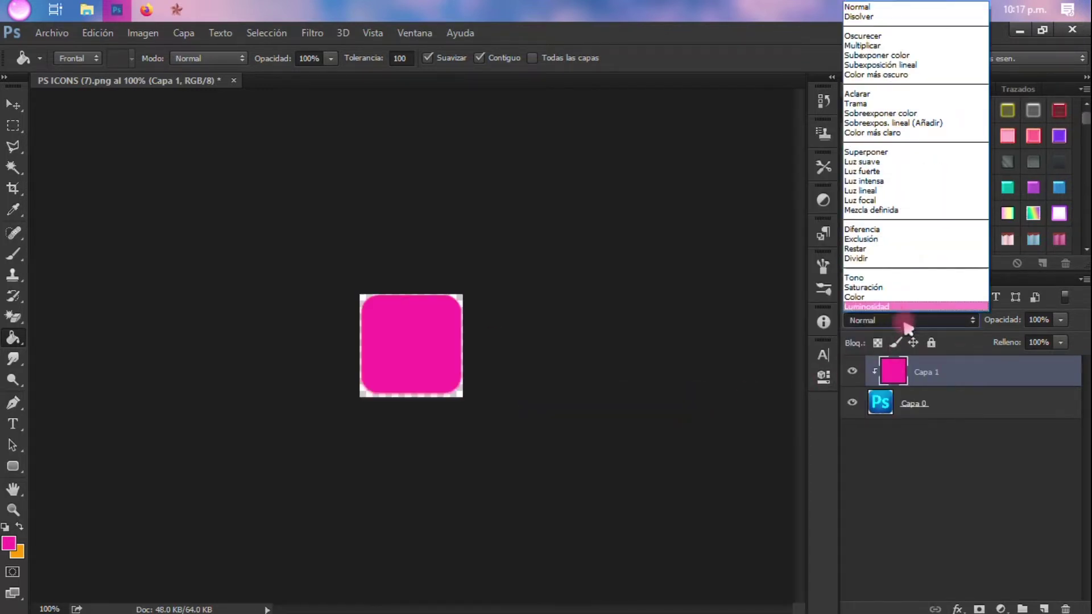
click(904, 307)
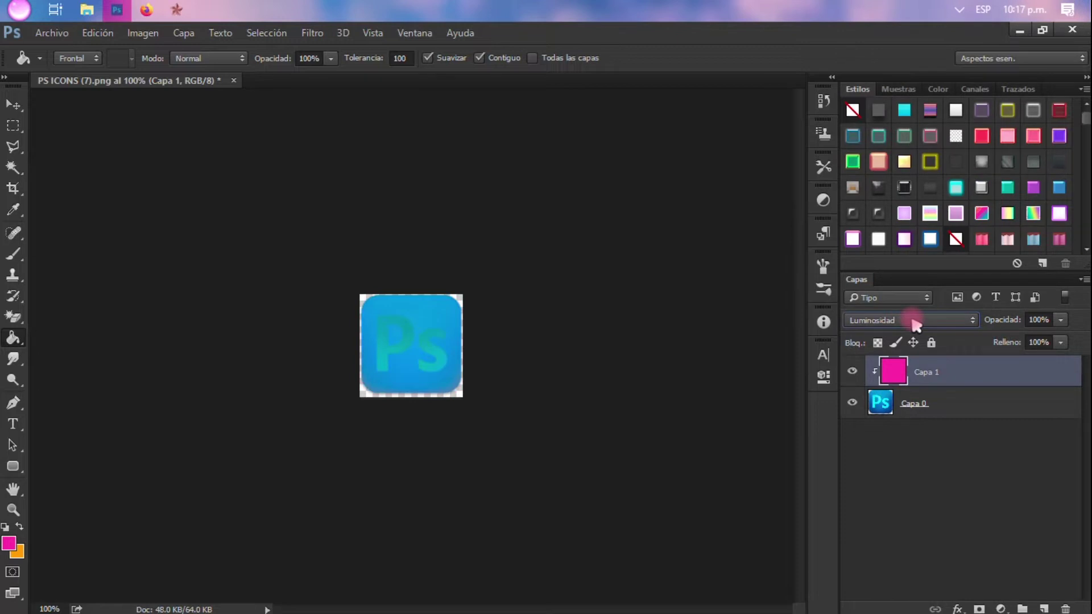
scroll(912, 332, up, 4)
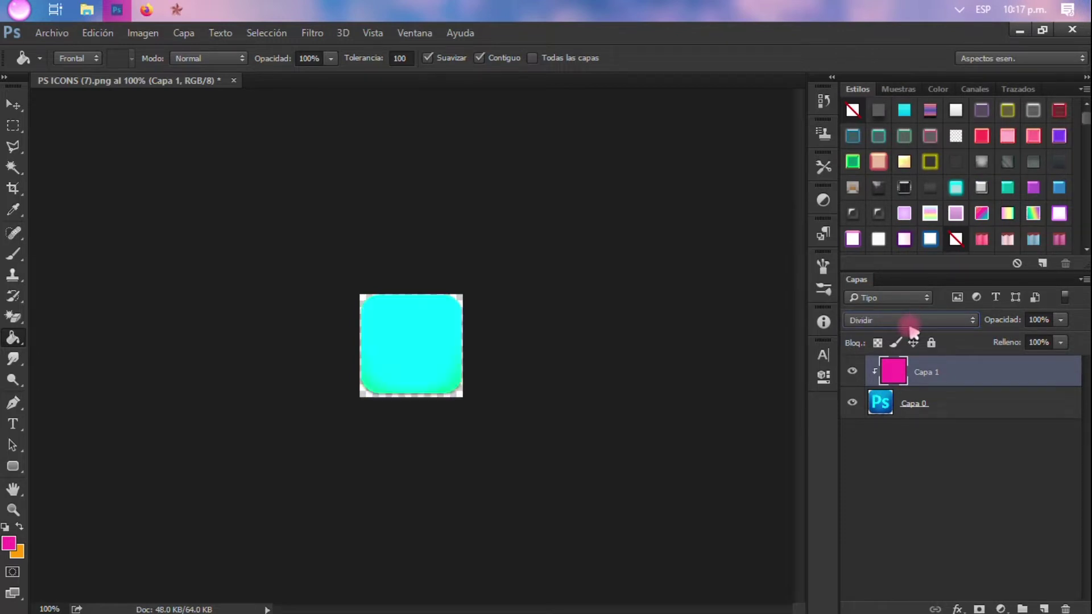
scroll(912, 332, down, 1)
click(900, 328)
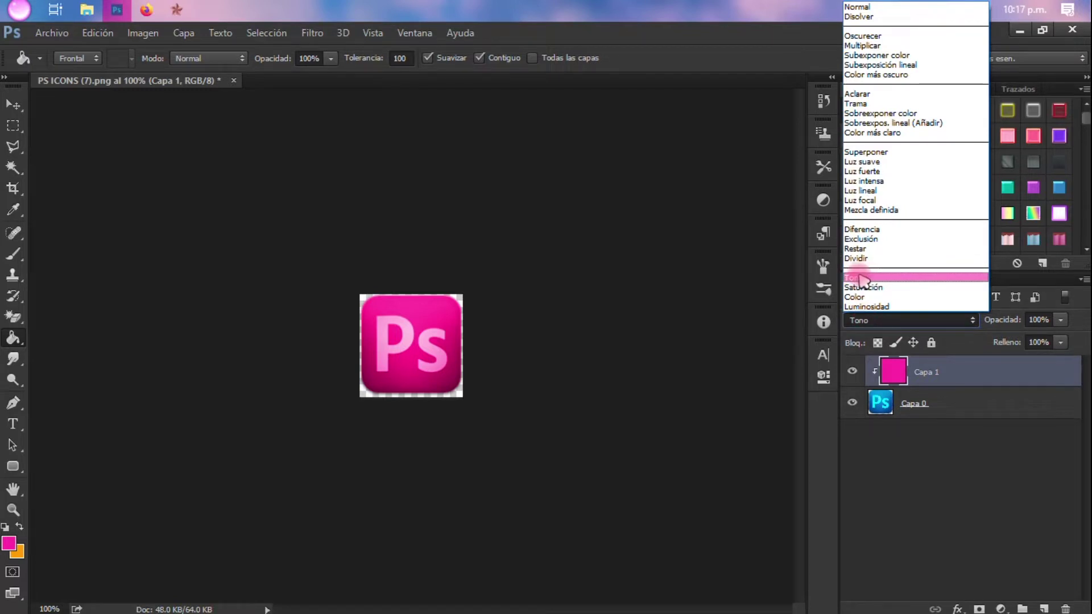
click(870, 103)
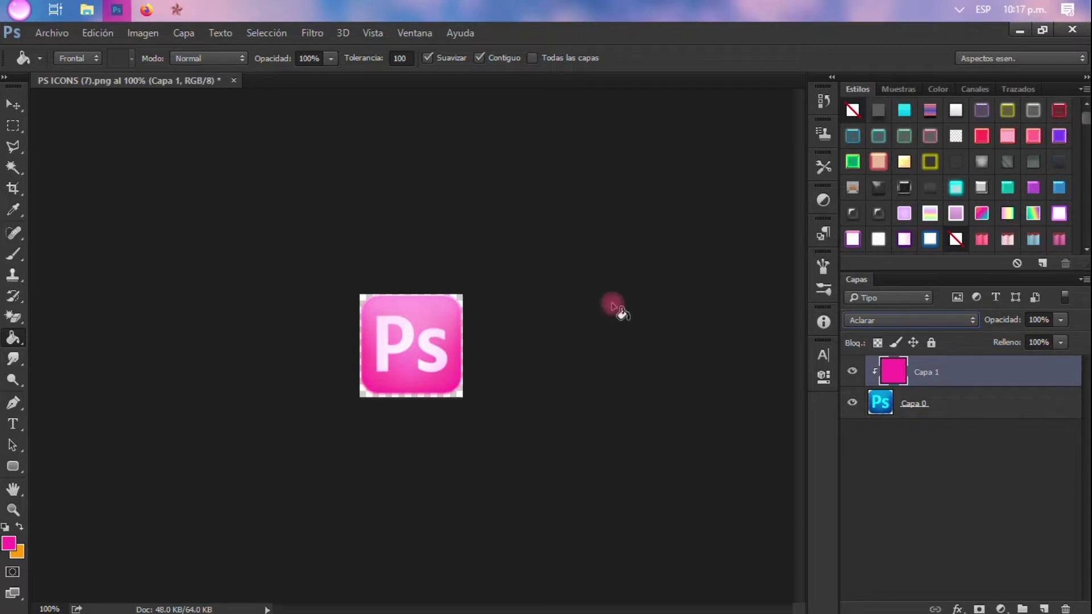
Set the clipped pink layer's blend mode to Tono.
click(884, 320)
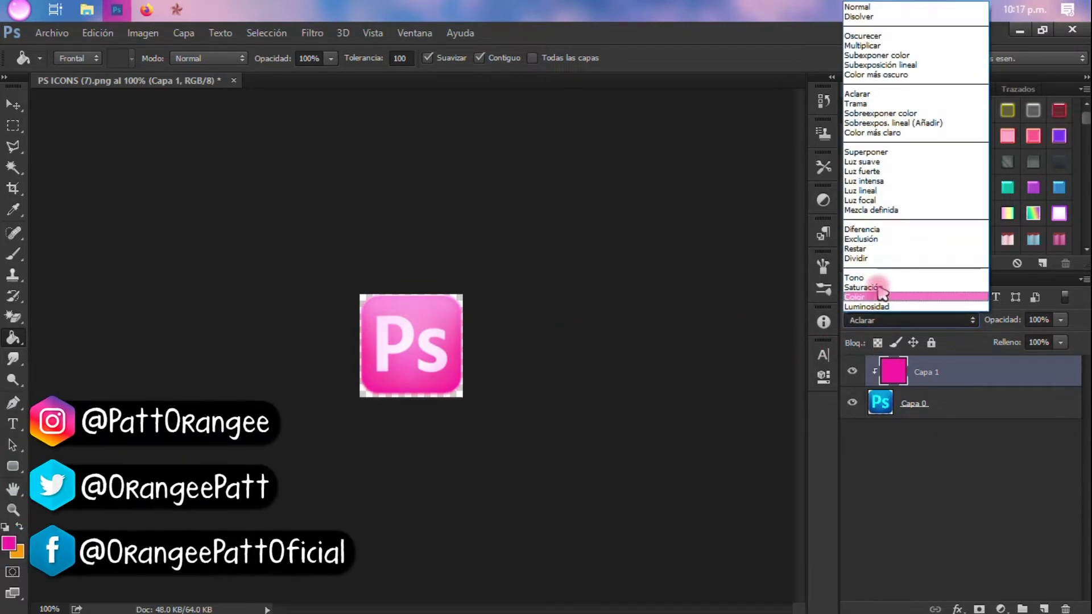
click(881, 286)
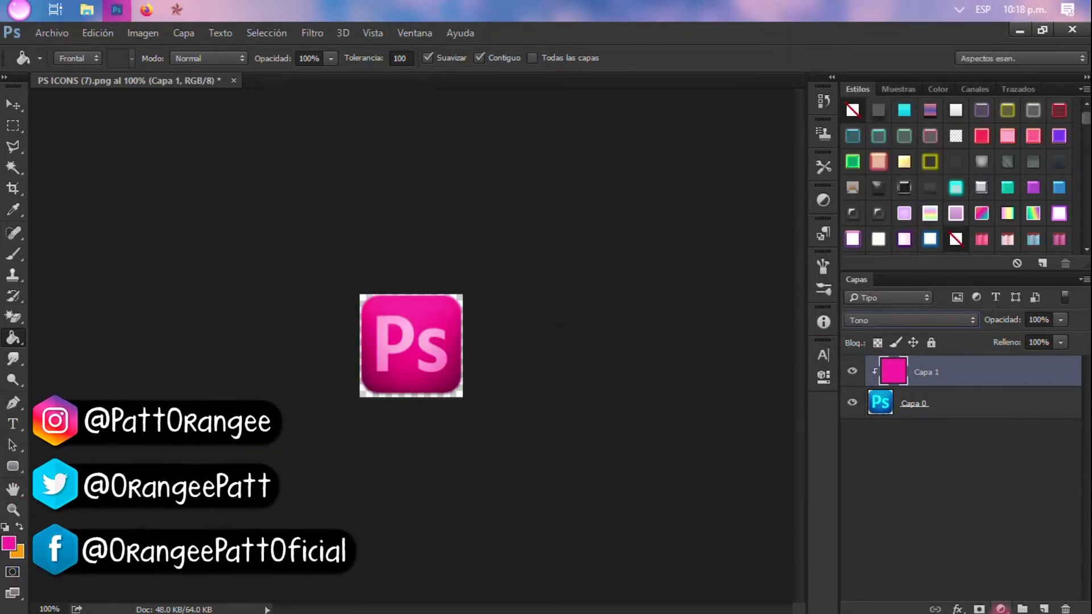
Add a Curves adjustment layer above the pink layer and make it a clipping mask.
click(1000, 609)
click(981, 357)
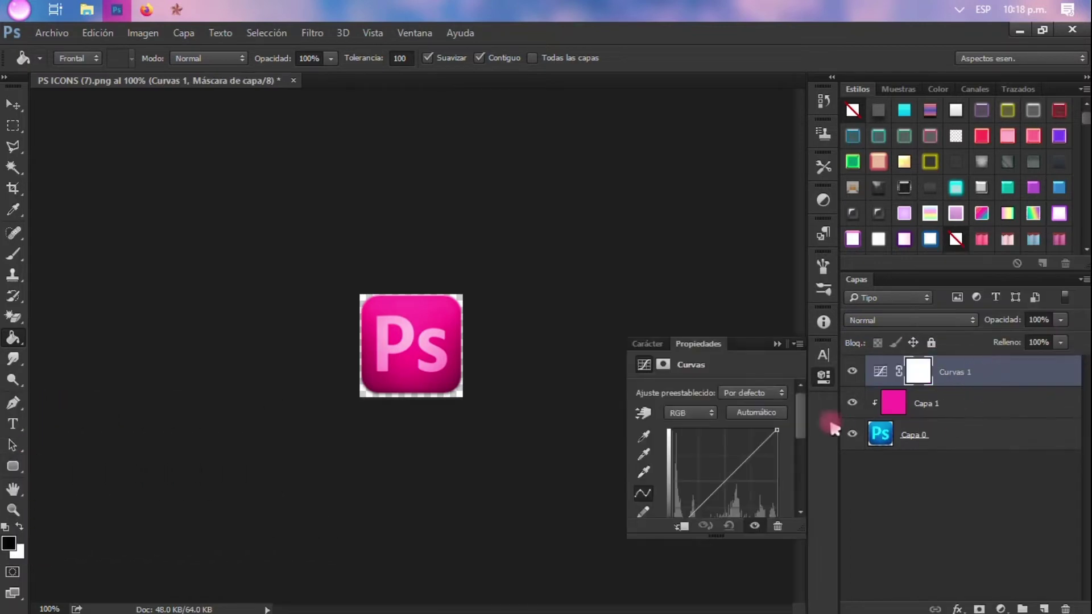
right_click(967, 364)
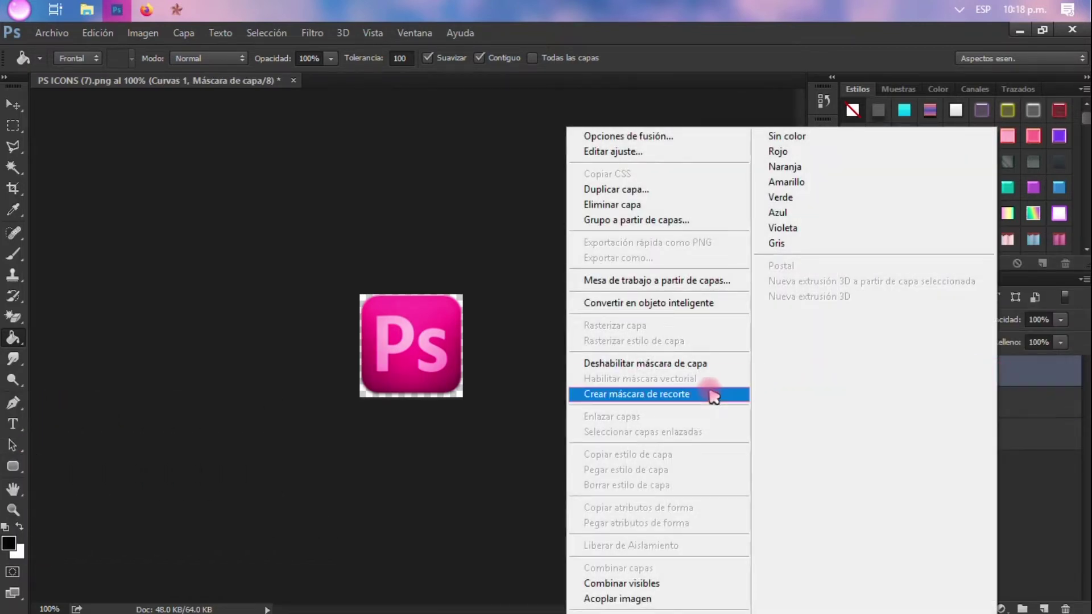
click(713, 397)
Brighten the icon with three points on the RGB curve and compare it with the adjustment layer hidden and shown.
mouse_move(732, 470)
mouse_down()
mouse_move(736, 480)
mouse_move(727, 460)
mouse_move(731, 472)
mouse_up()
mouse_move(694, 507)
mouse_down()
mouse_move(688, 494)
mouse_move(686, 505)
mouse_up()
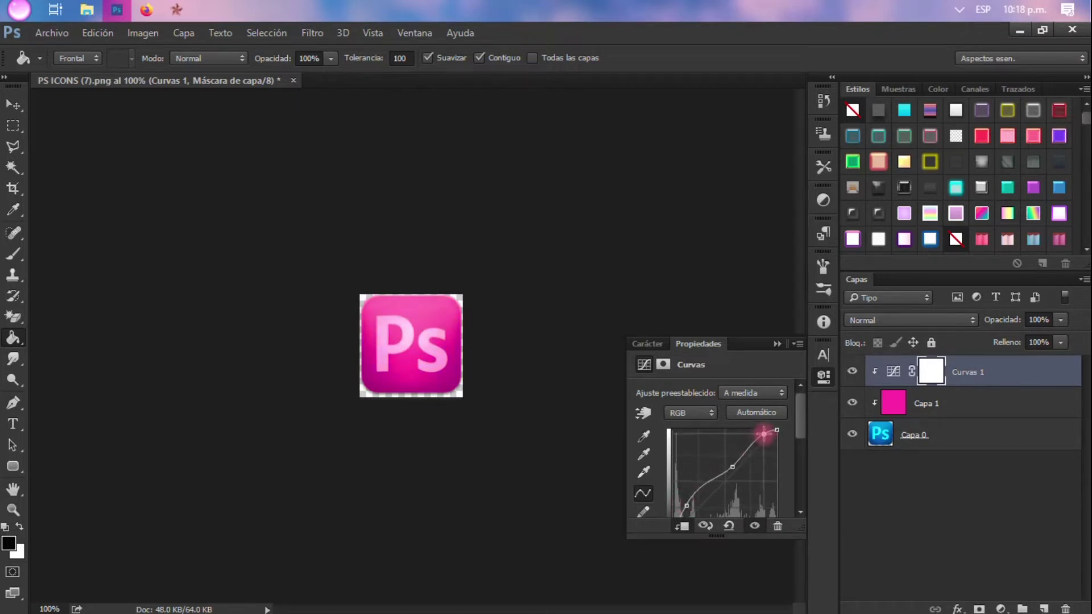
drag(760, 429, 760, 431)
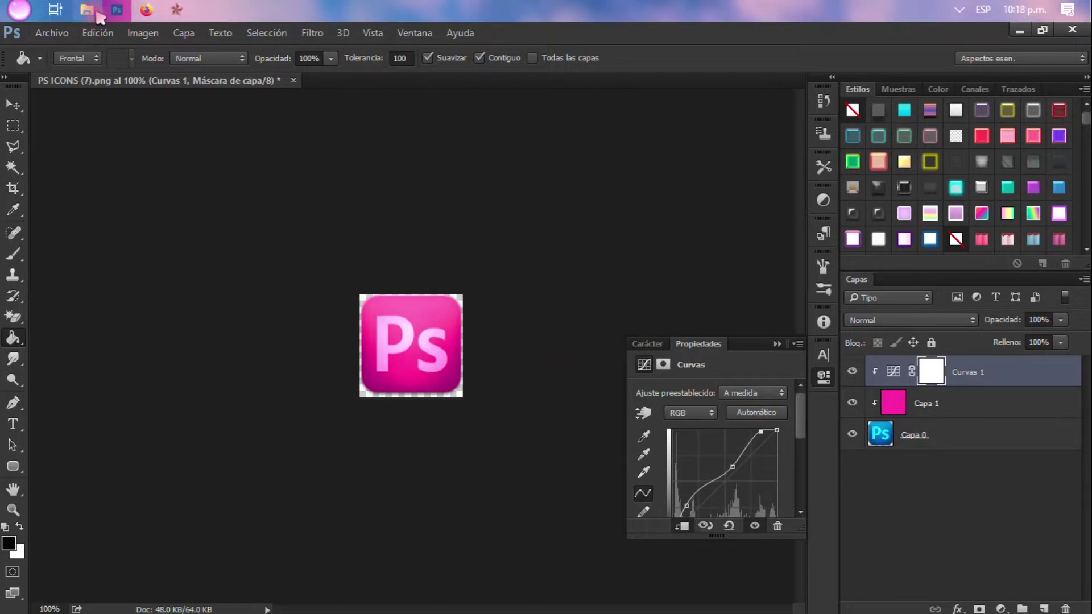
click(778, 344)
click(852, 373)
click(851, 374)
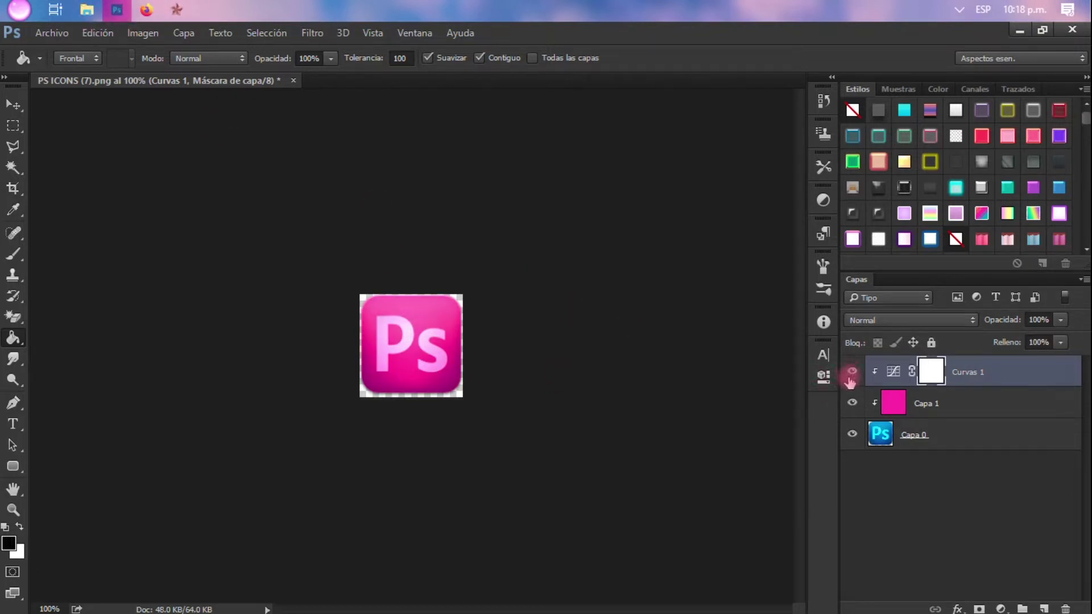
Export the pink icon for the web as a transparent PNG-24 to the Desktop, keeping the suggested file name.
click(60, 40)
mouse_move(176, 264)
click(380, 332)
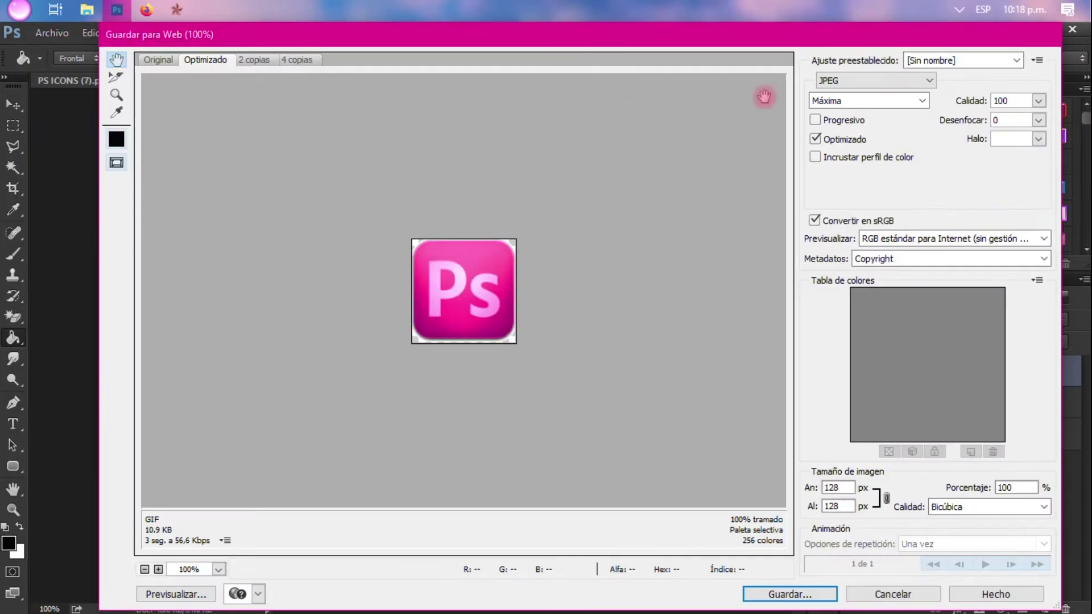
click(876, 80)
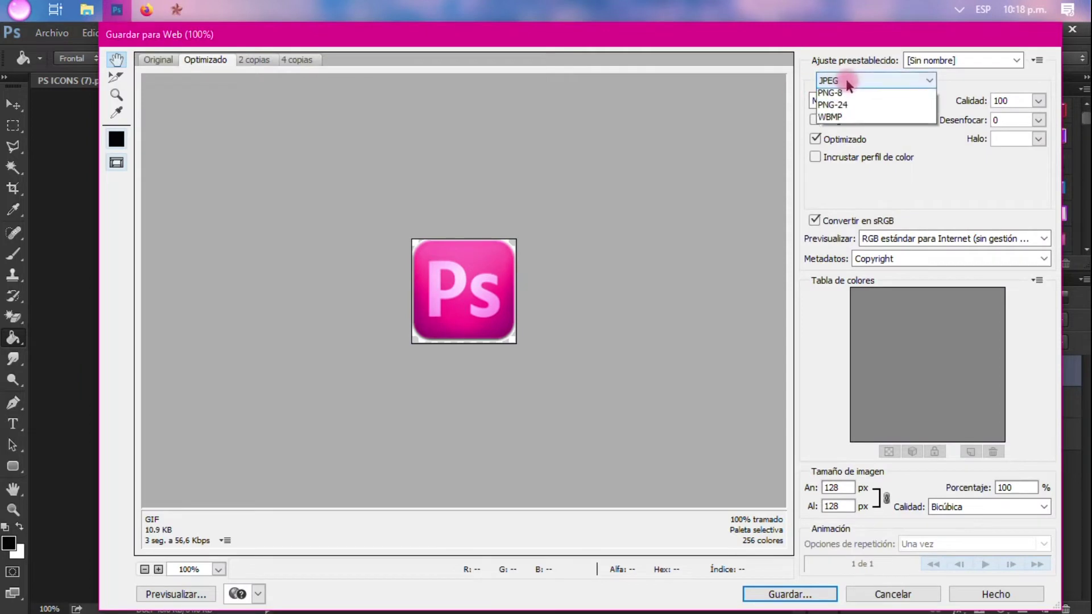
click(843, 136)
click(824, 592)
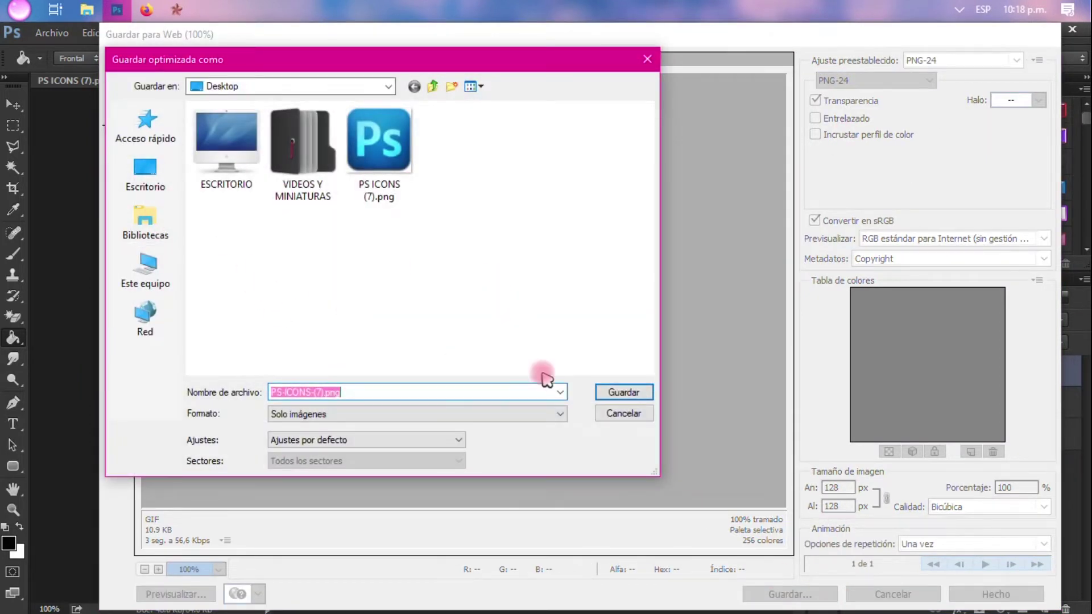
click(625, 393)
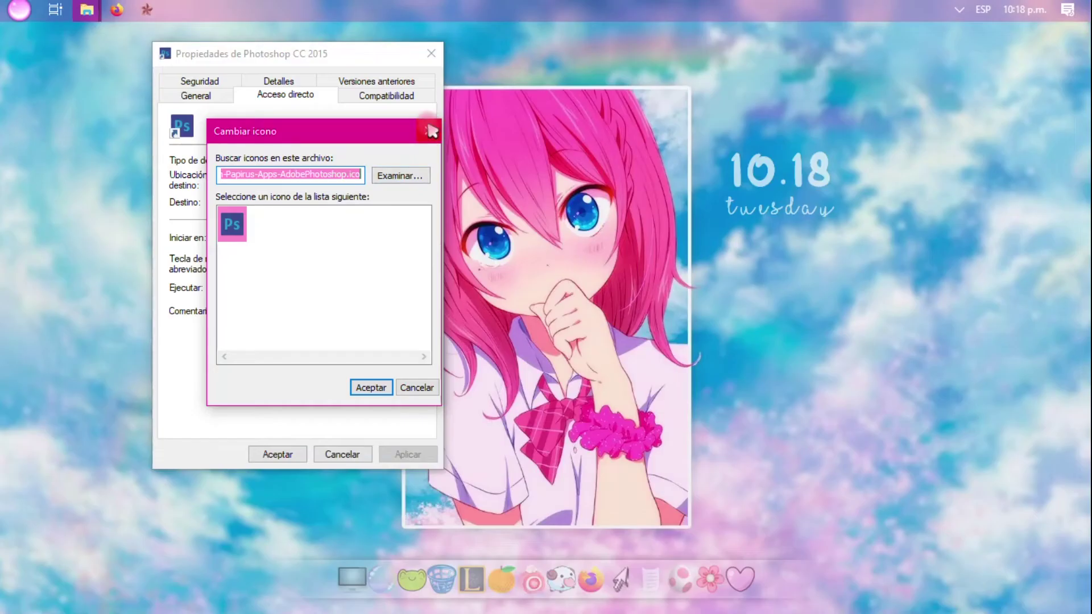
Close the Photoshop shortcut's icon and properties dialogs and show the desktop icons.
click(431, 54)
right_click(327, 95)
mouse_move(364, 105)
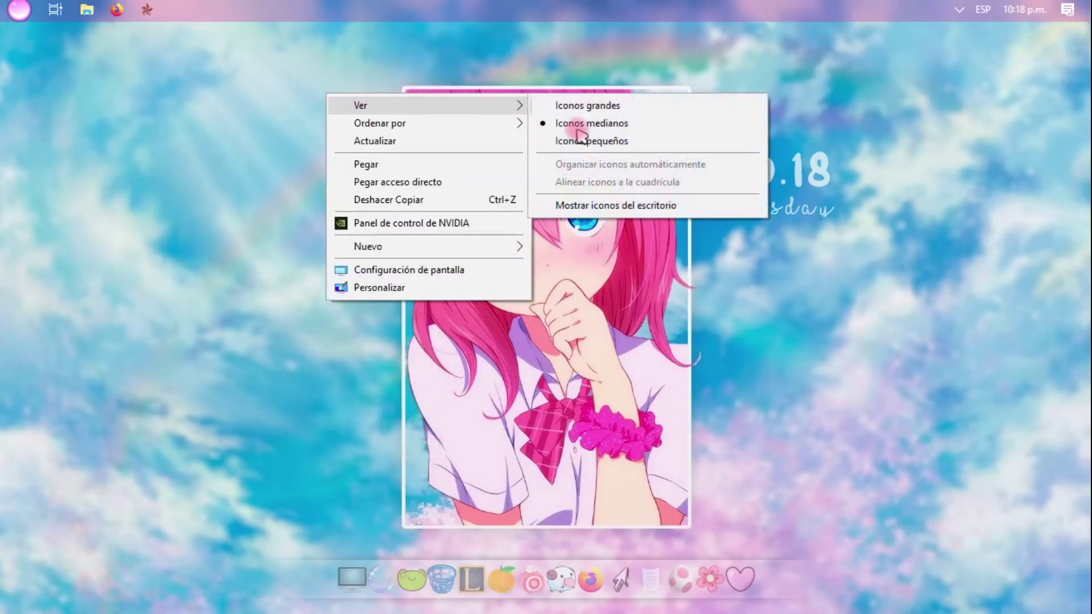
click(631, 205)
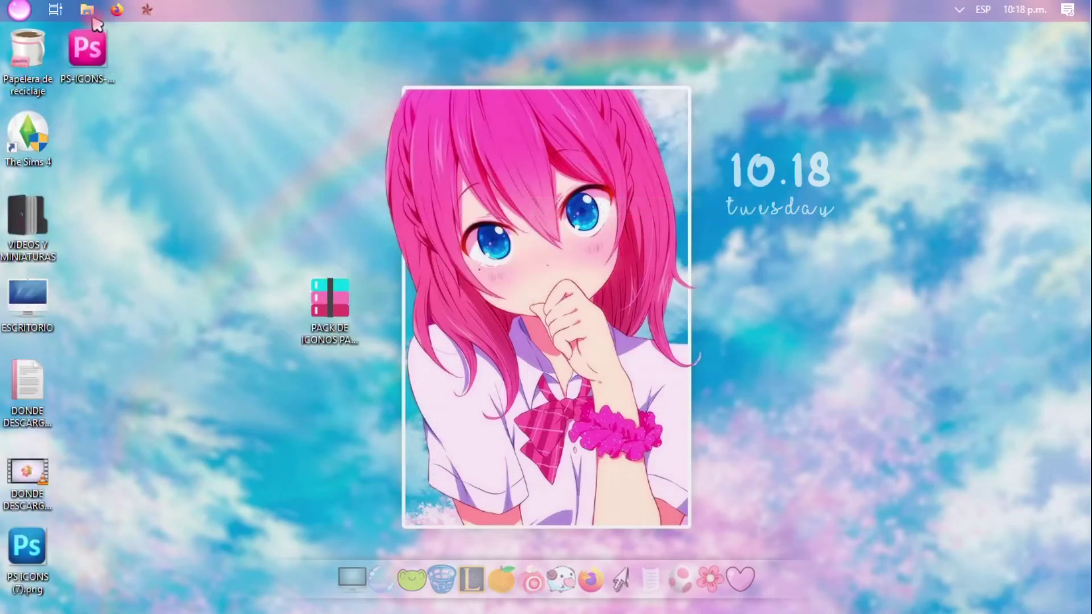
Open the ICONOS folder inside PERSONALIZACION in File Explorer.
click(88, 10)
click(153, 359)
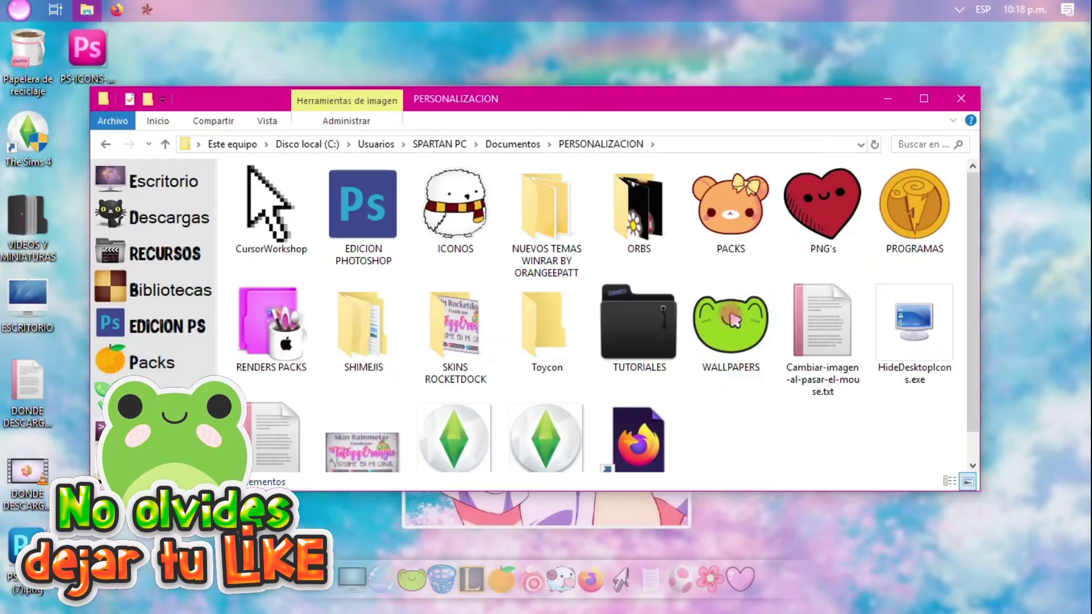
double_click(455, 207)
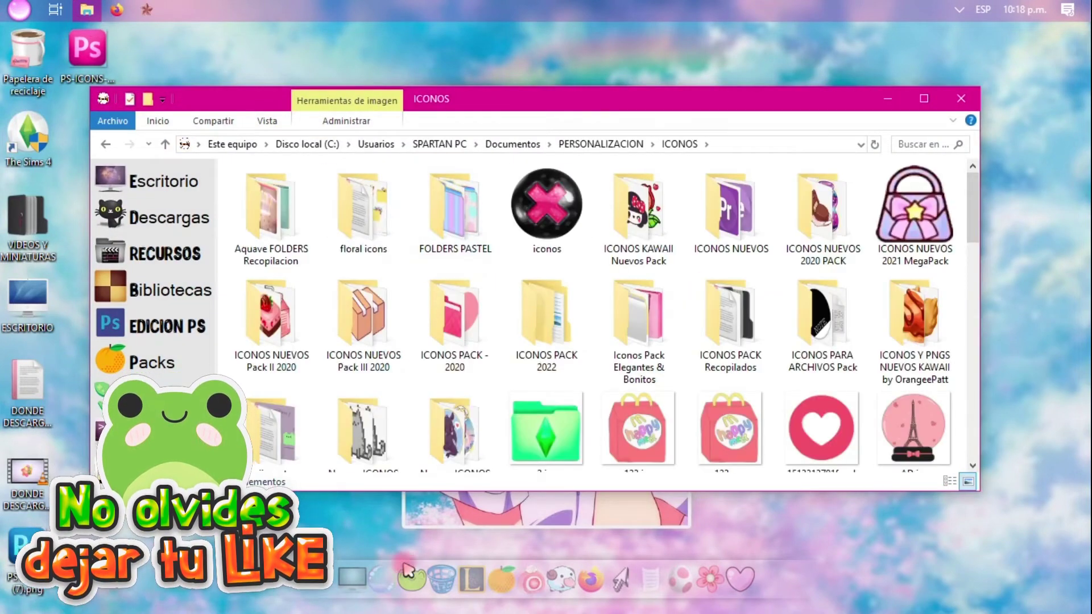
Launch the Toycon converter and convert the pink PS-ICONS-(7).png on the desktop into an ICO file.
click(441, 578)
drag(94, 54, 48, 122)
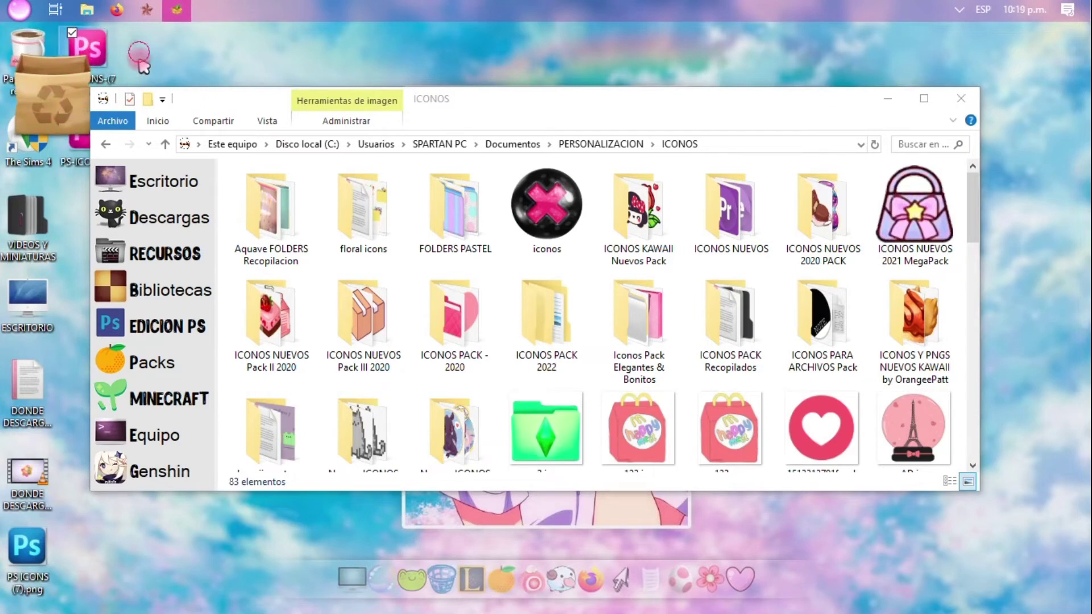
Move the PS-ICONS-(7) PNG and ICO files from the desktop into the ICONOS PACK 2022 folder and open that folder.
drag(242, 106, 336, 124)
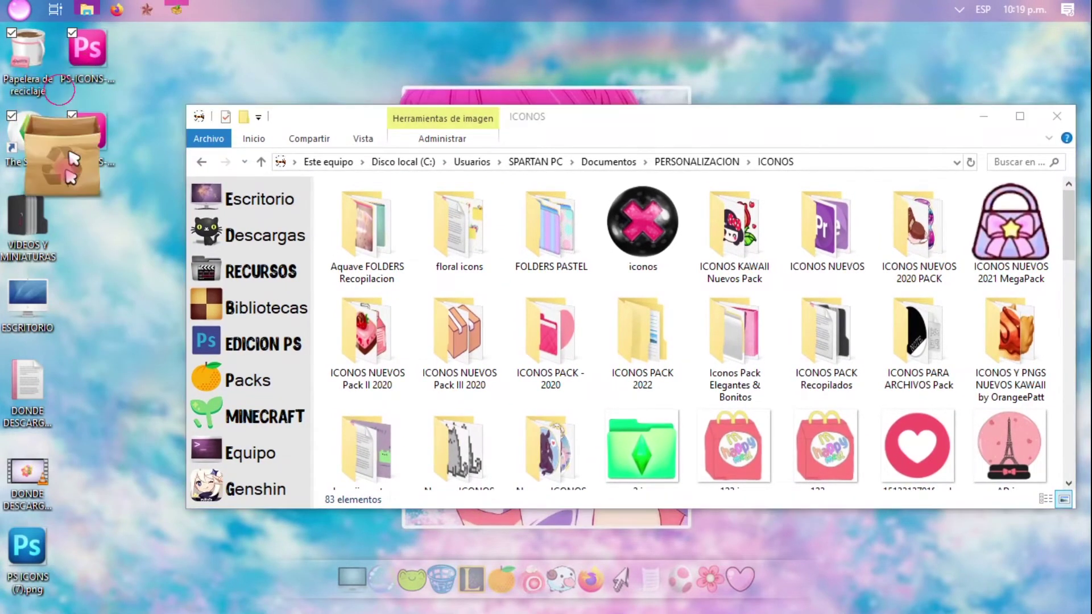
drag(85, 57, 634, 312)
double_click(639, 284)
drag(635, 133, 599, 130)
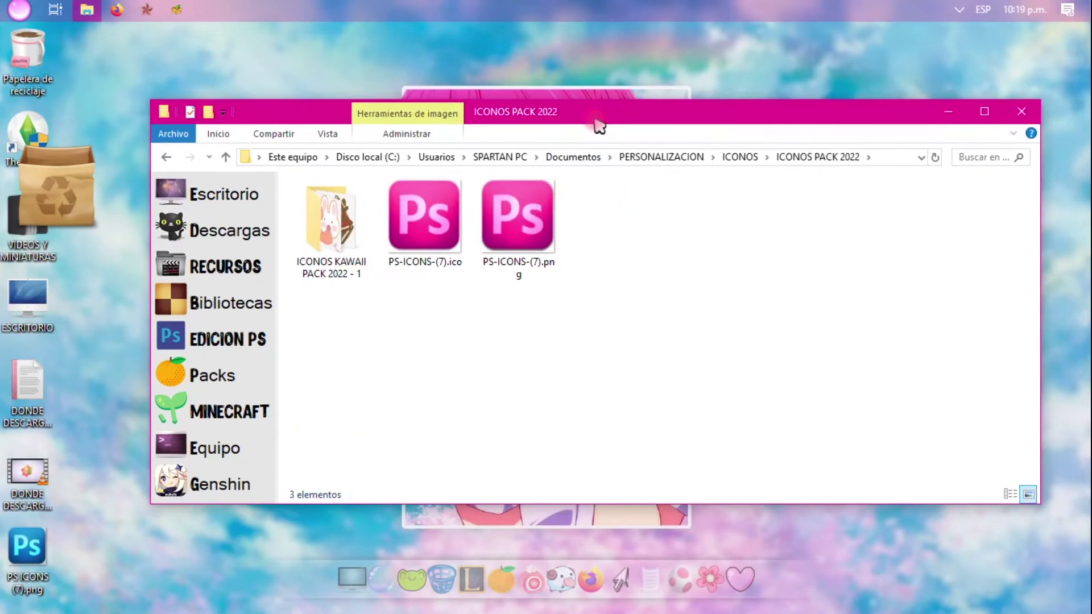
Quit the Toycon converter and close the ICONOS PACK 2022 folder window.
click(476, 312)
click(69, 179)
right_click(69, 179)
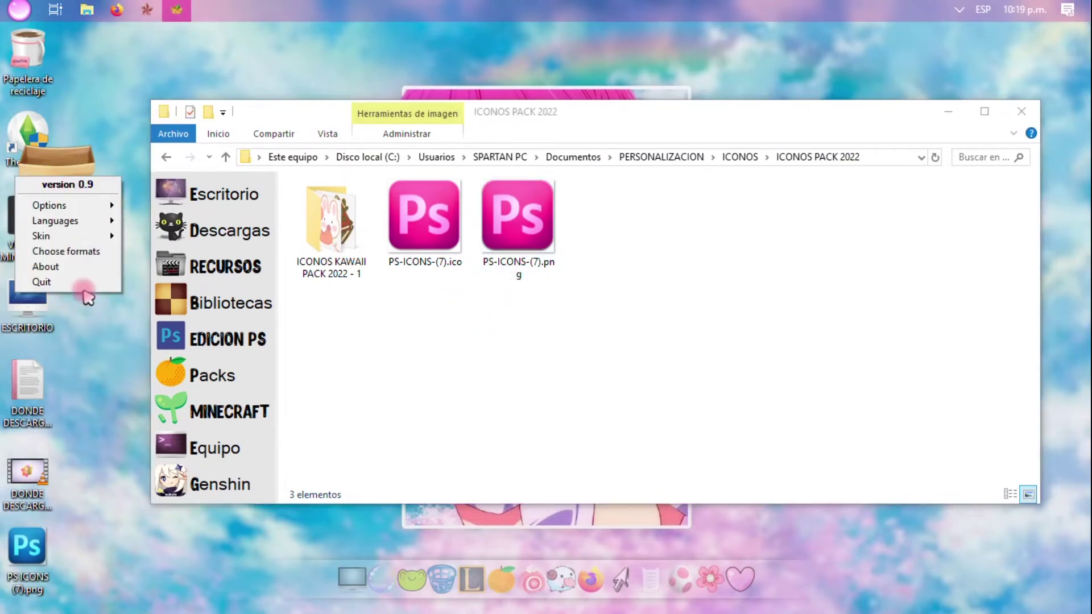
click(51, 280)
click(1032, 111)
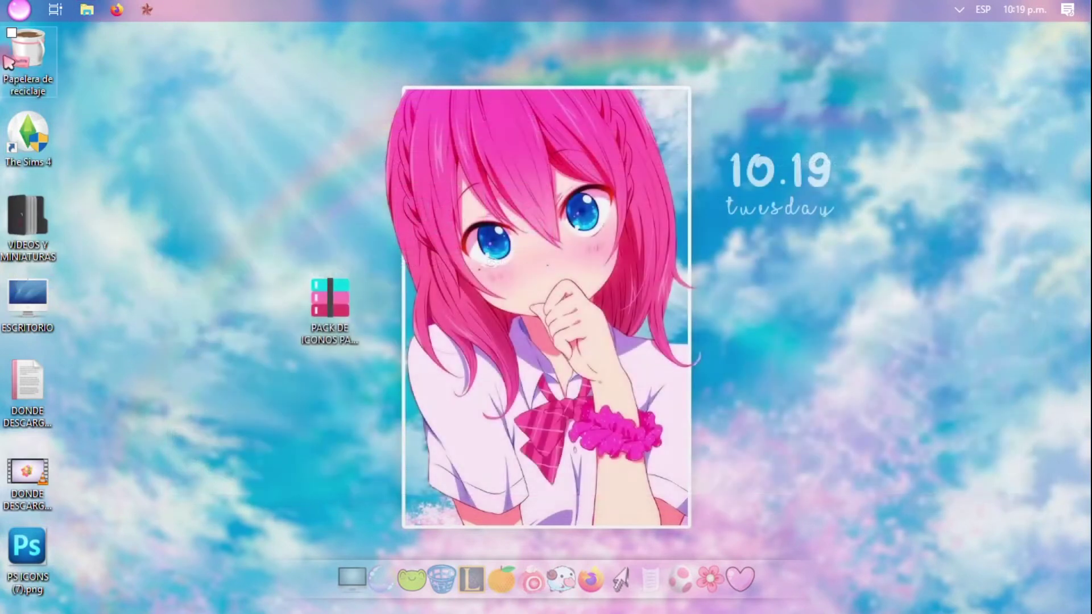
Open the properties of the Photoshop CC 2015 shortcut in the Start menu and bring up its icon-changing dialog.
click(19, 9)
right_click(126, 48)
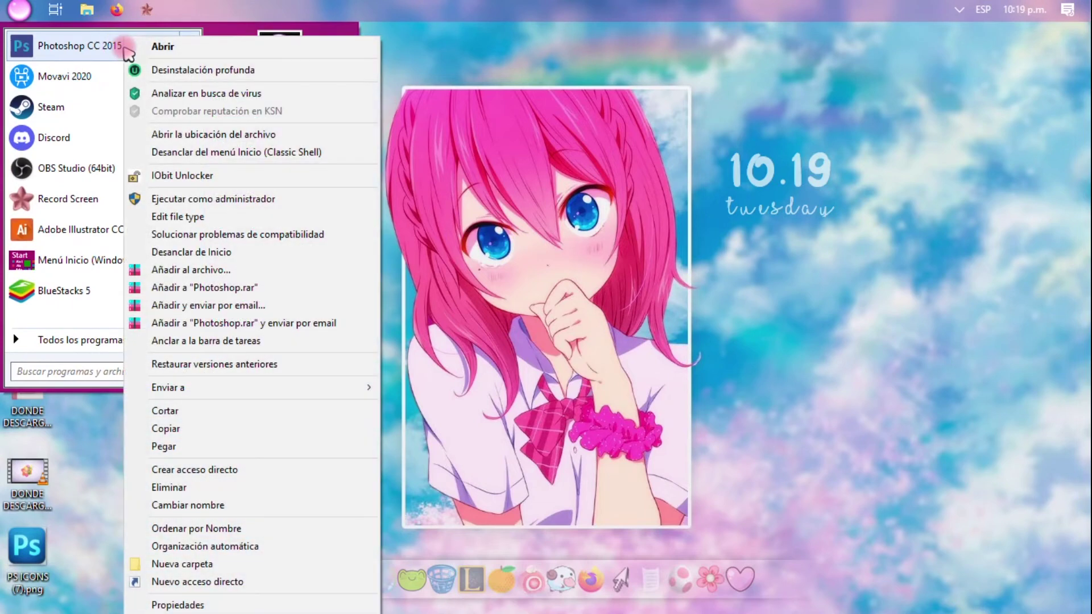
click(202, 605)
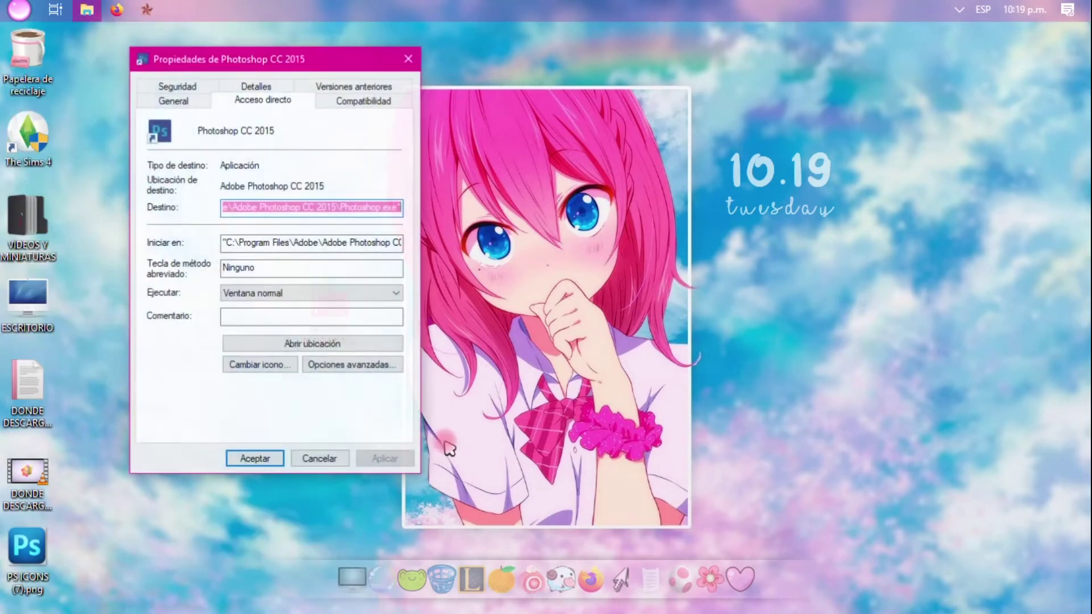
click(272, 367)
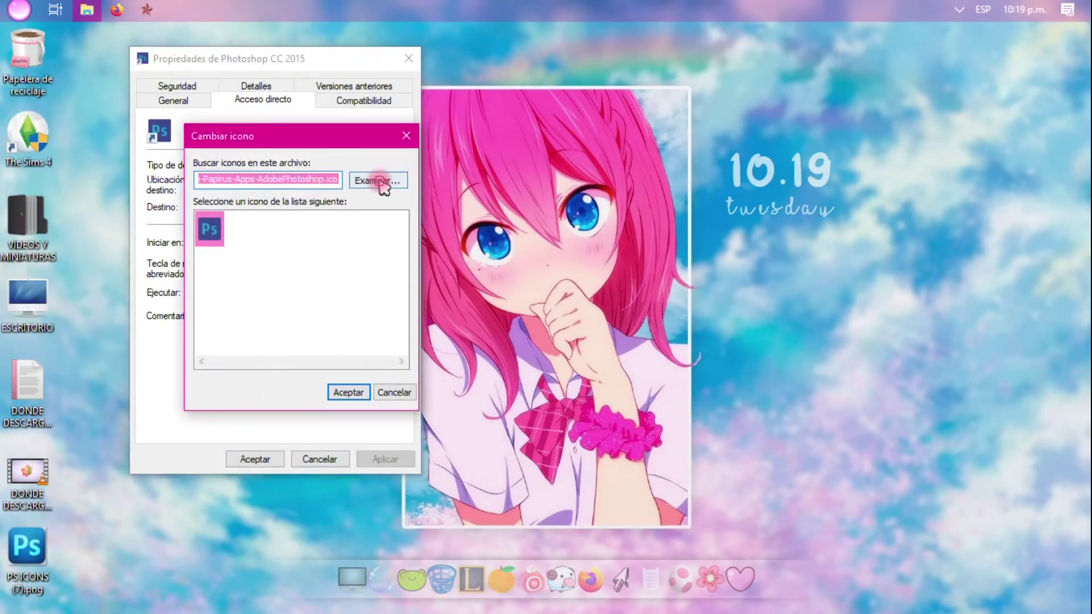
Assign PS-ICONS-(7).ico from the ICONOS PACK 2022 folder as the Photoshop shortcut's icon and apply the change.
click(380, 181)
click(499, 185)
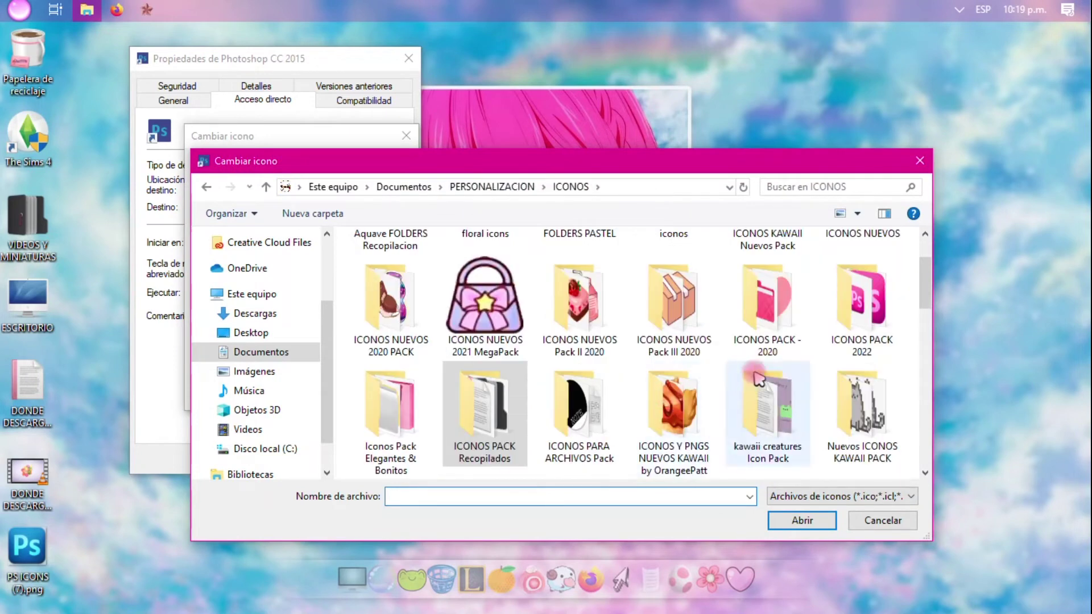
double_click(853, 318)
click(512, 307)
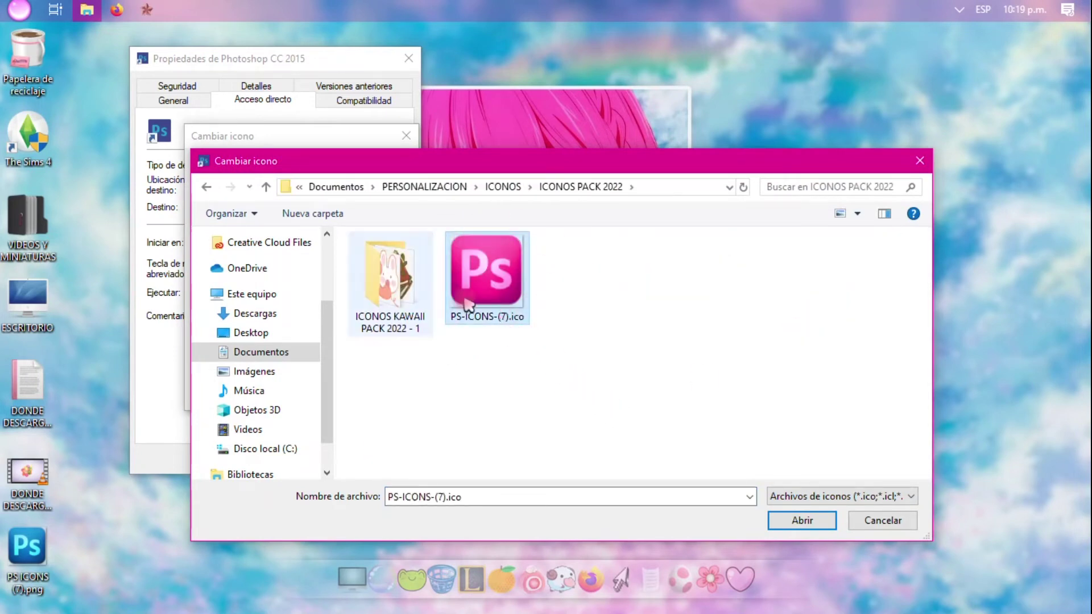
click(807, 522)
click(347, 393)
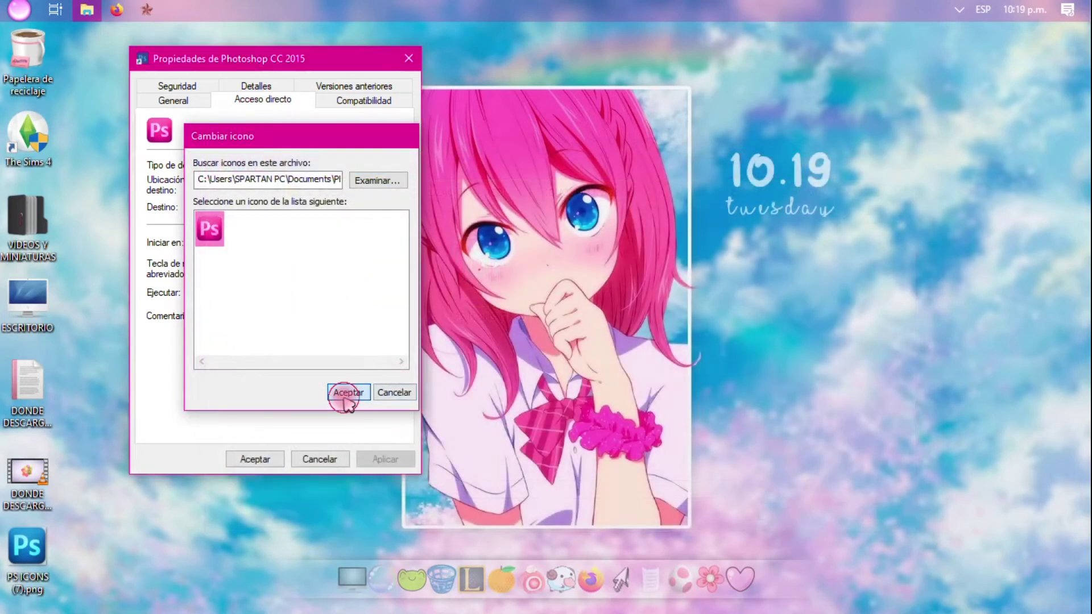
click(400, 458)
click(277, 457)
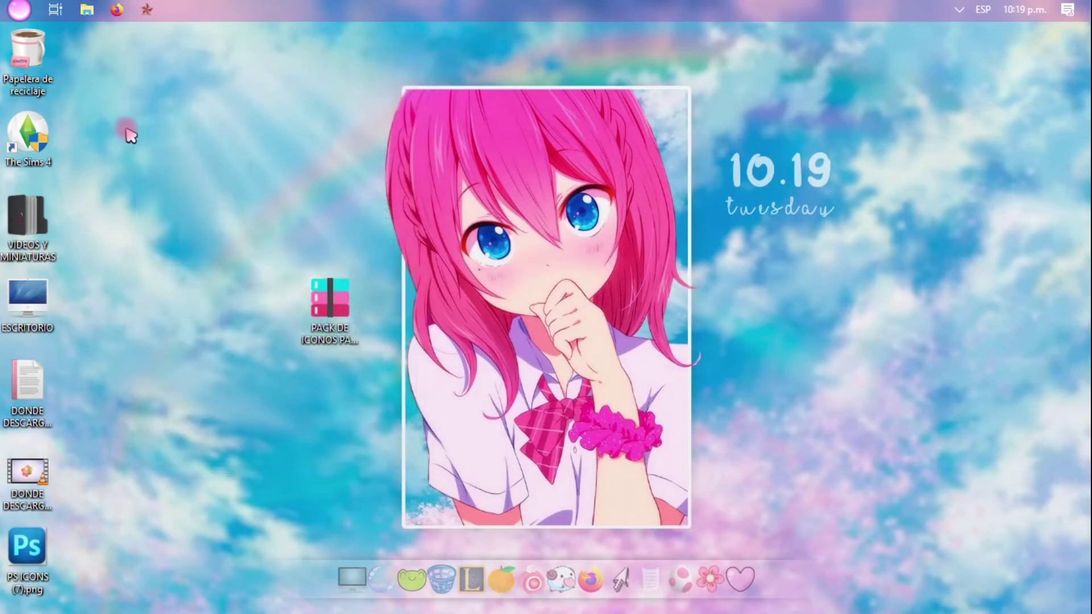
Launch Photoshop CC 2015 from the Start menu.
click(19, 9)
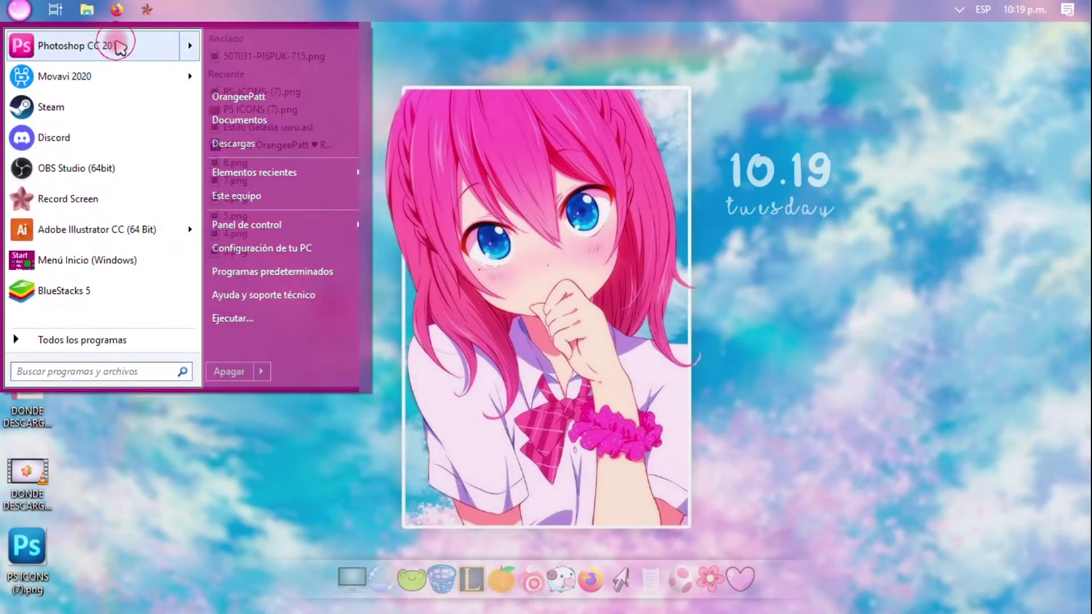
click(119, 47)
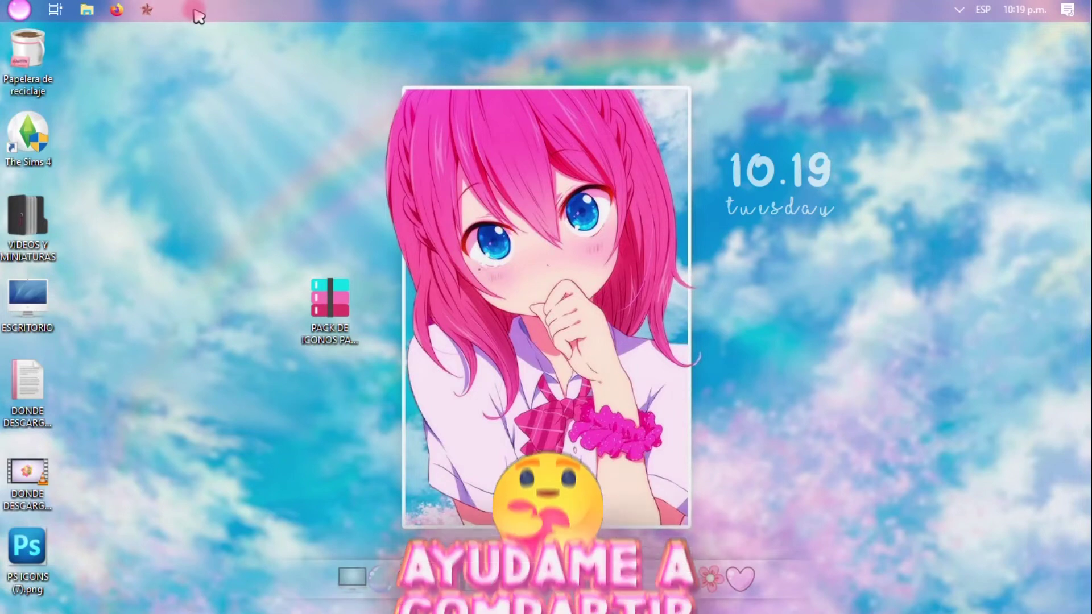
Hide the desktop icons and check Photoshop's icon in the taskbar.
right_click(291, 97)
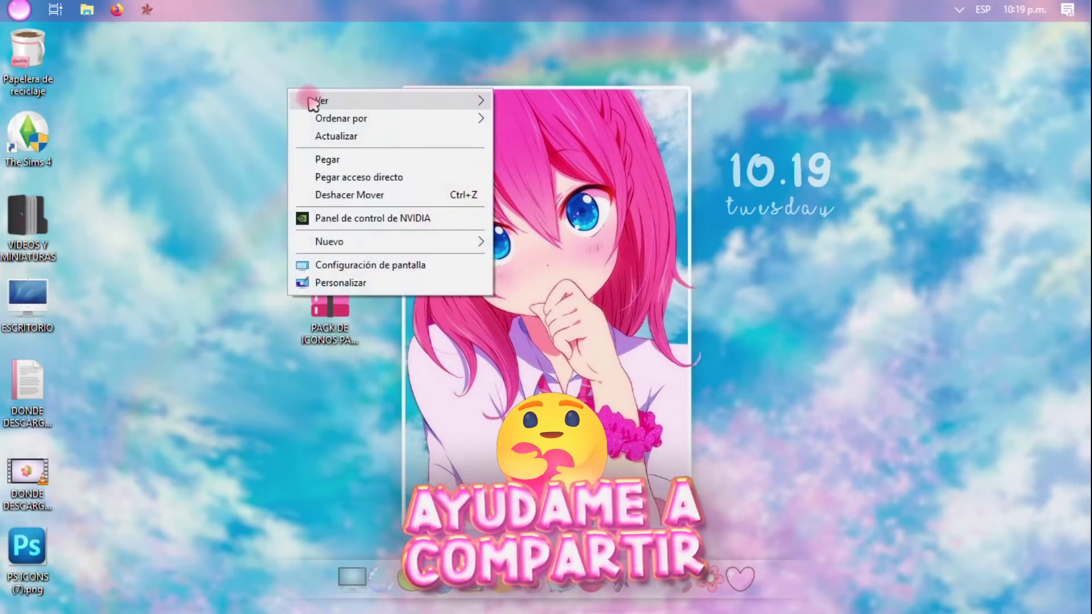
mouse_move(330, 98)
click(520, 201)
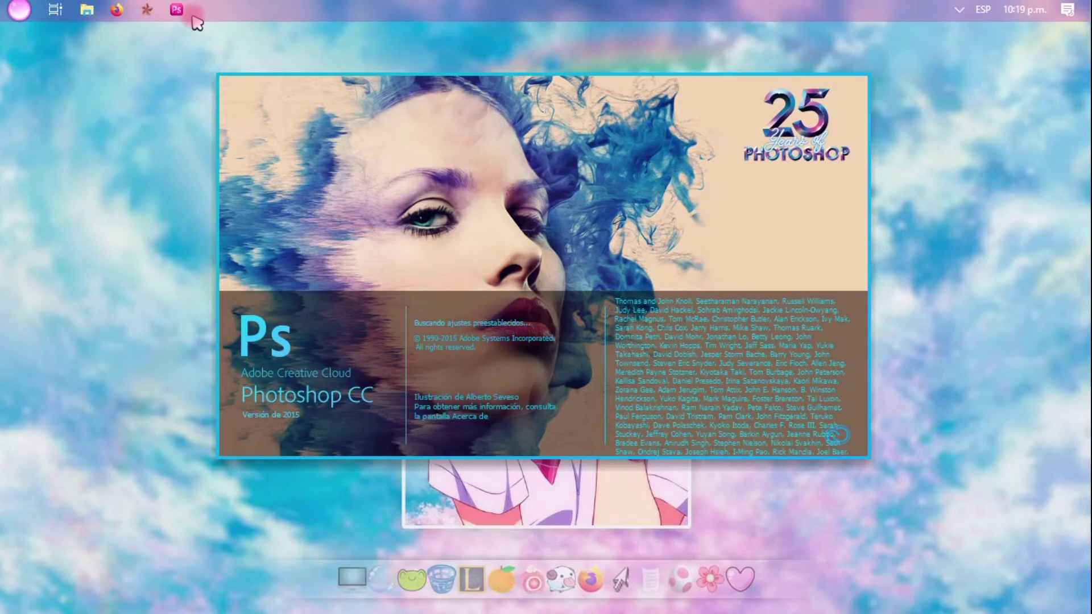
key(space)
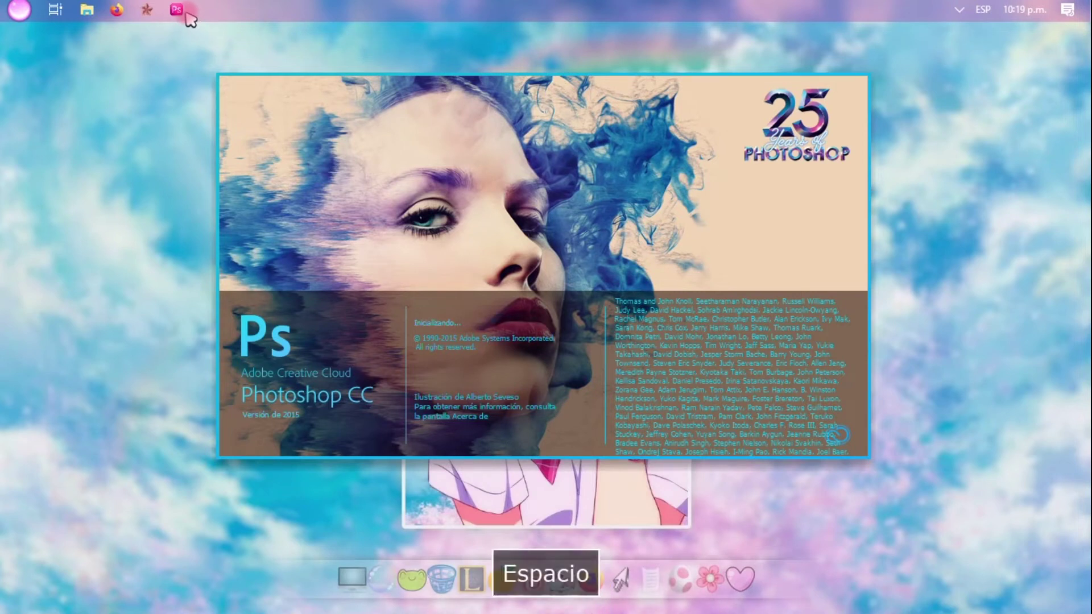
mouse_move(189, 15)
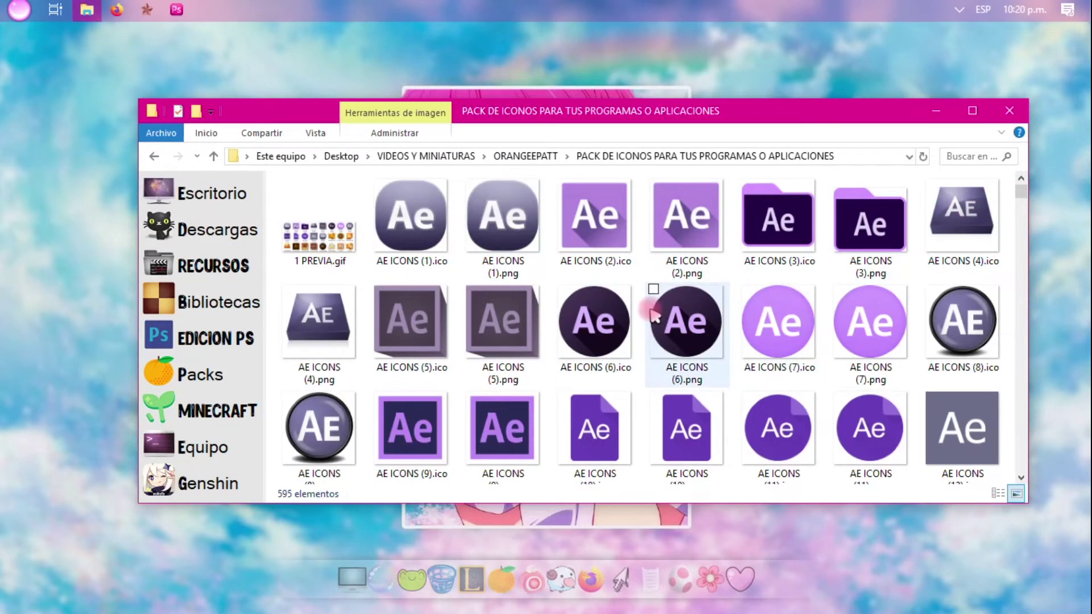
Browse the icon pack folder from the AE icons through the Power Point and PS icons to the RANDOM ICONS.
scroll(655, 320, down, 15)
scroll(654, 316, down, 15)
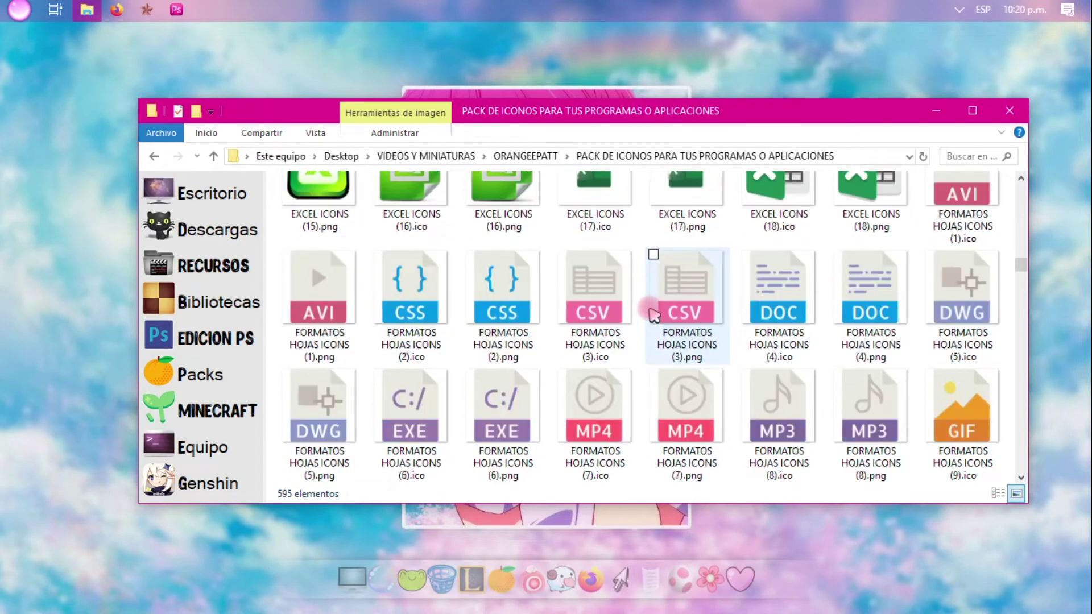
click(654, 314)
scroll(603, 333, down, 10)
scroll(552, 351, down, 15)
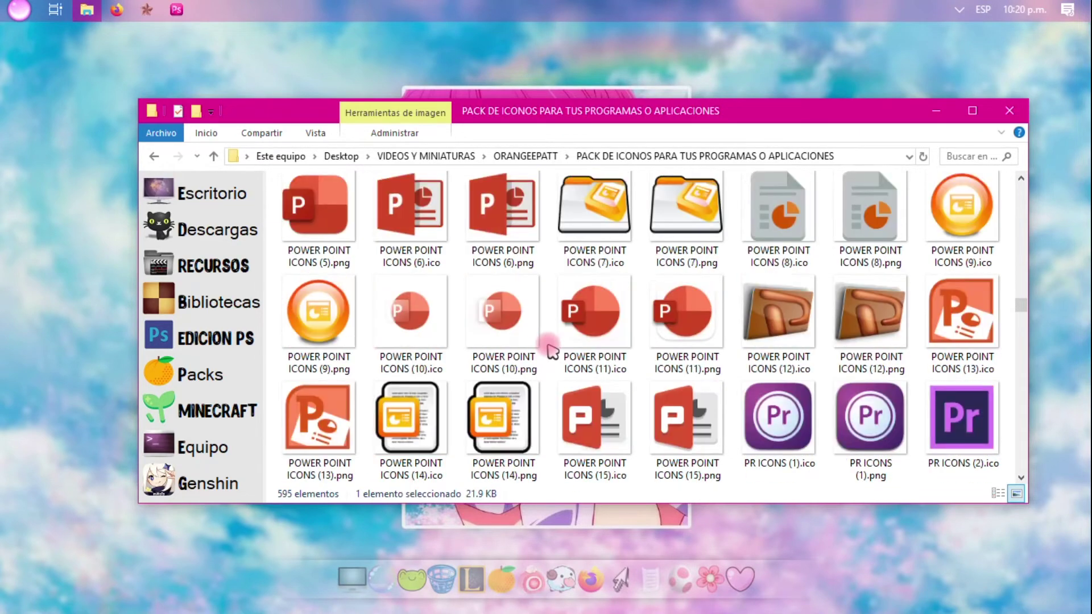
scroll(552, 351, down, 8)
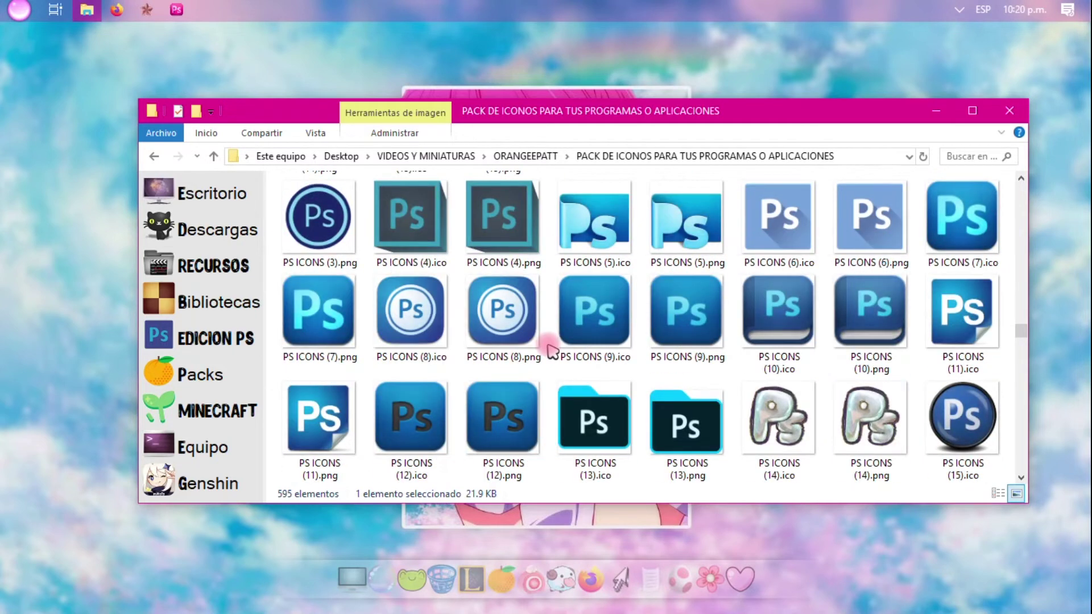
scroll(551, 351, down, 2)
scroll(552, 351, down, 8)
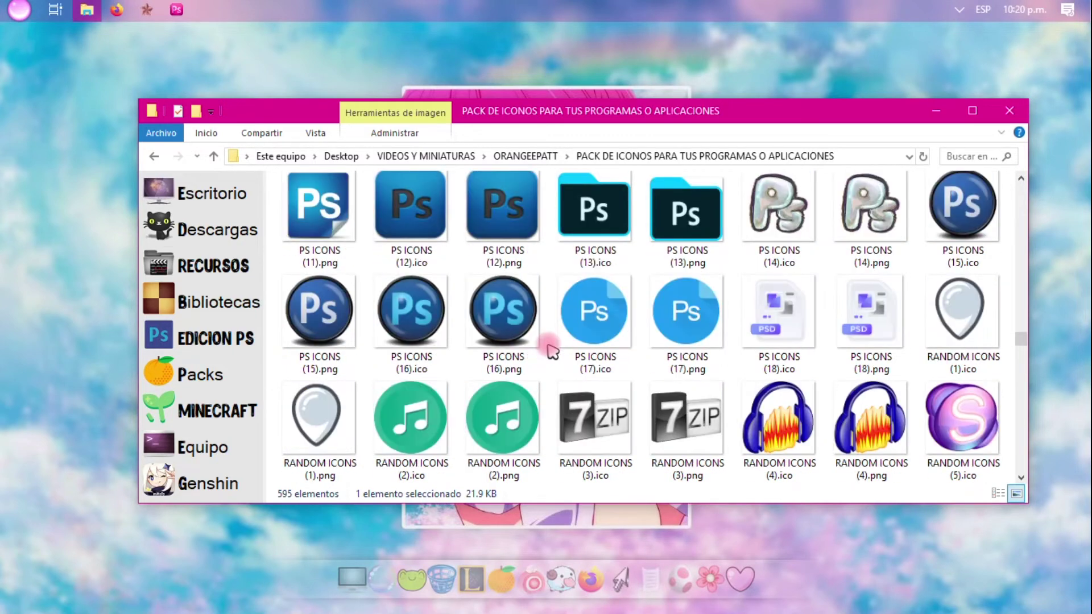
scroll(552, 351, down, 8)
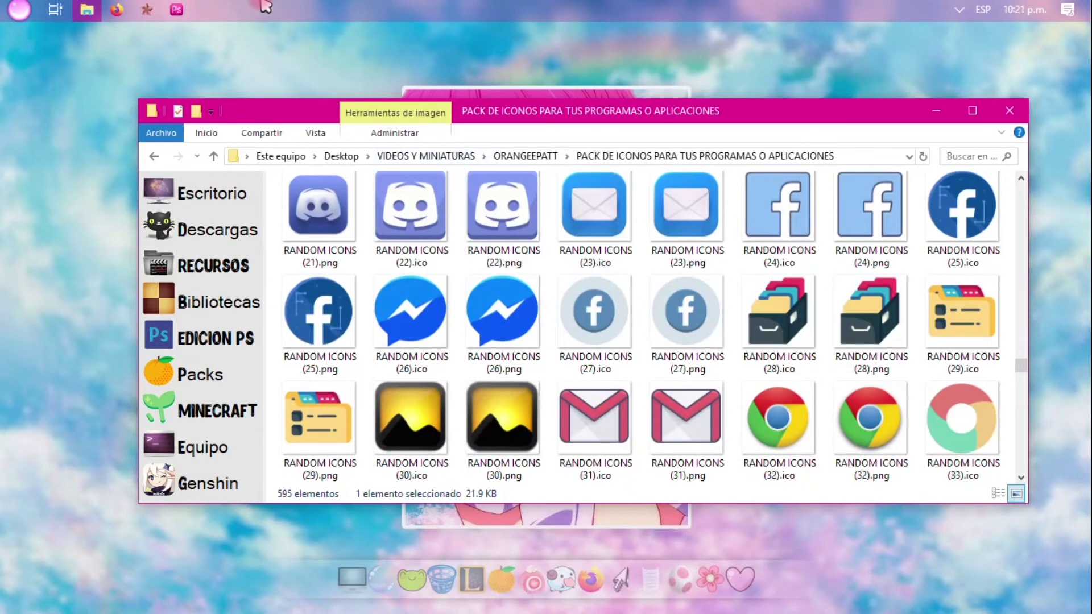
Check the Photoshop icon in the taskbar and in the Start menu.
click(177, 9)
click(180, 8)
key(space)
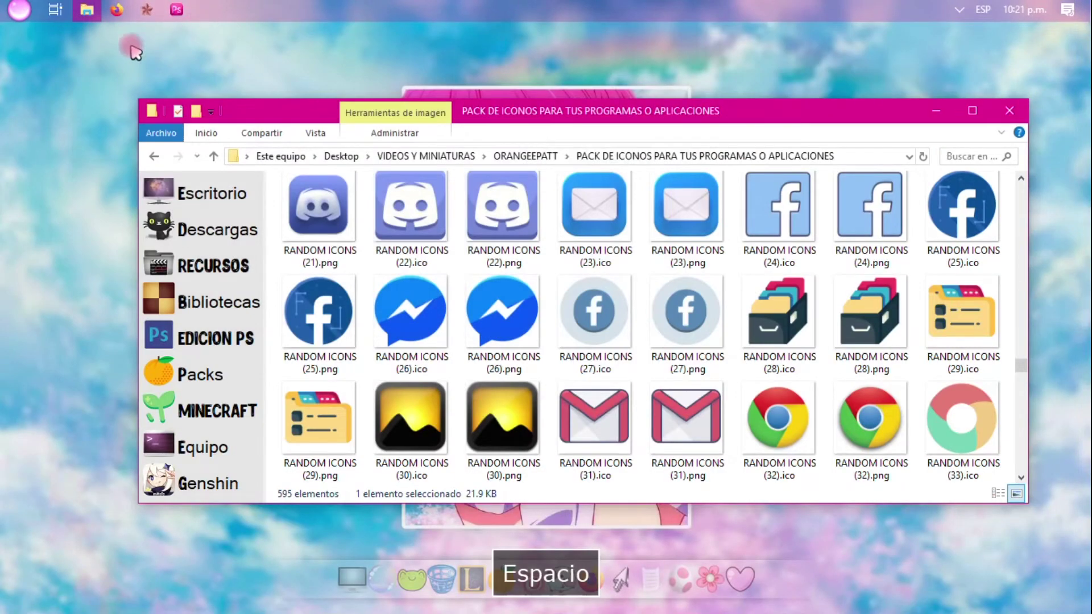
click(19, 10)
mouse_move(94, 53)
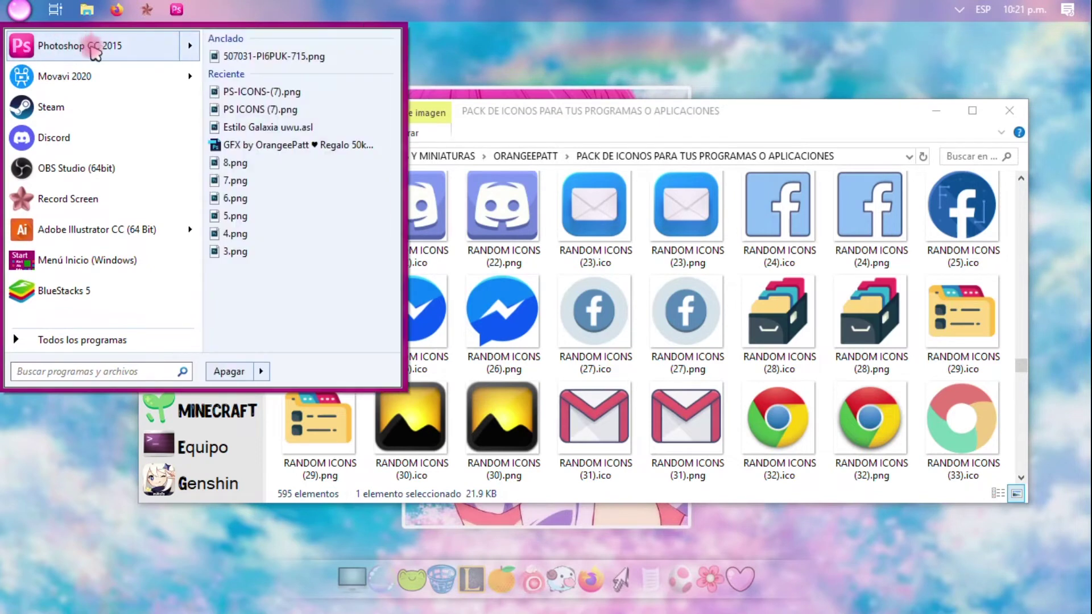
click(614, 65)
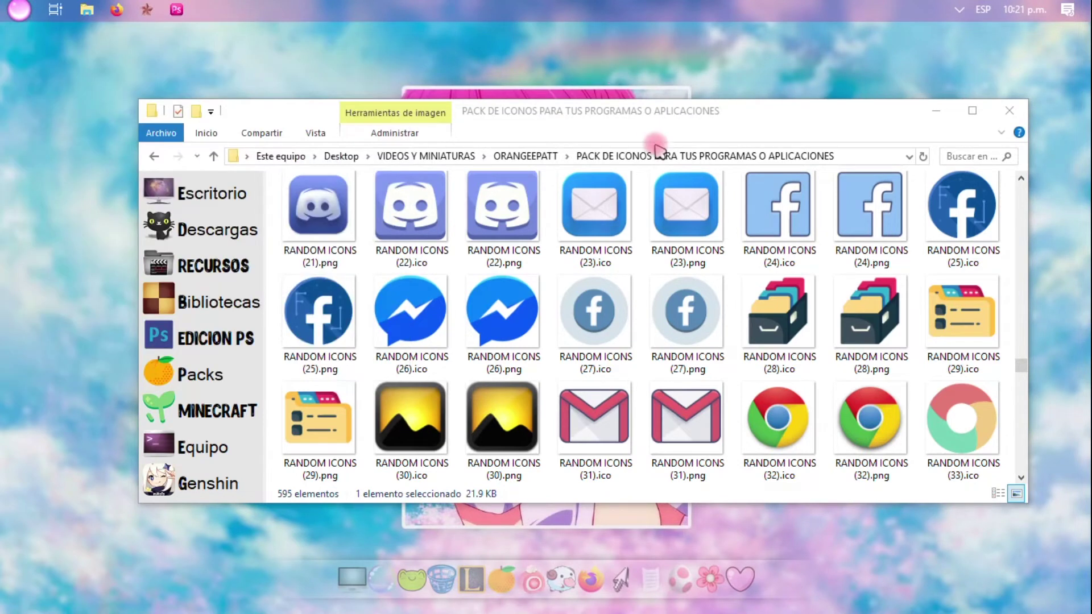
Look through more of the RANDOM ICONS in the icon pack folder and close the folder window.
drag(677, 118, 662, 128)
scroll(674, 346, down, 1)
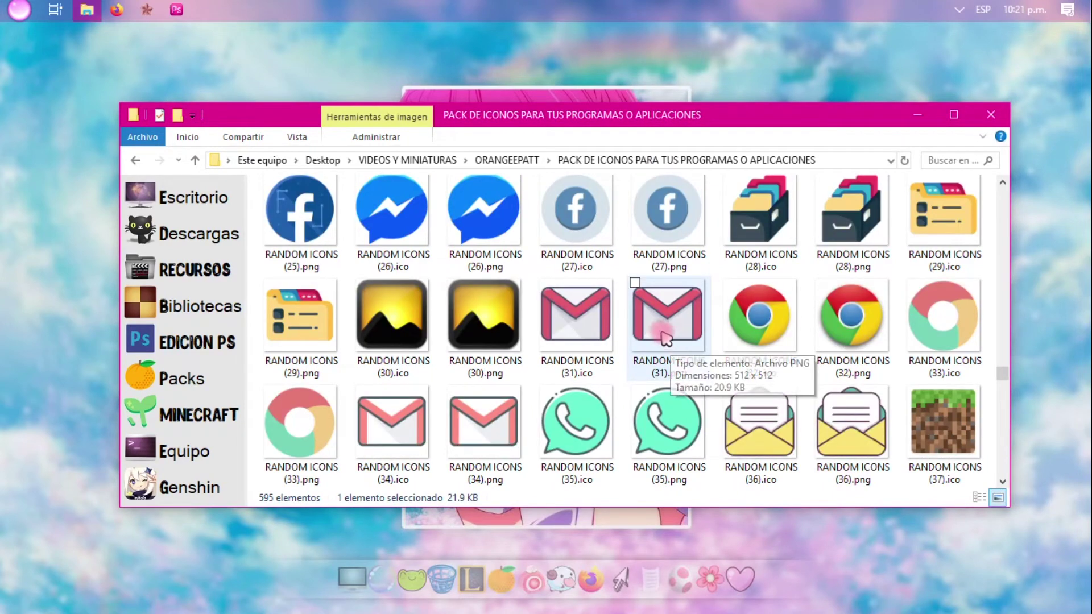
scroll(714, 284, down, 6)
click(770, 235)
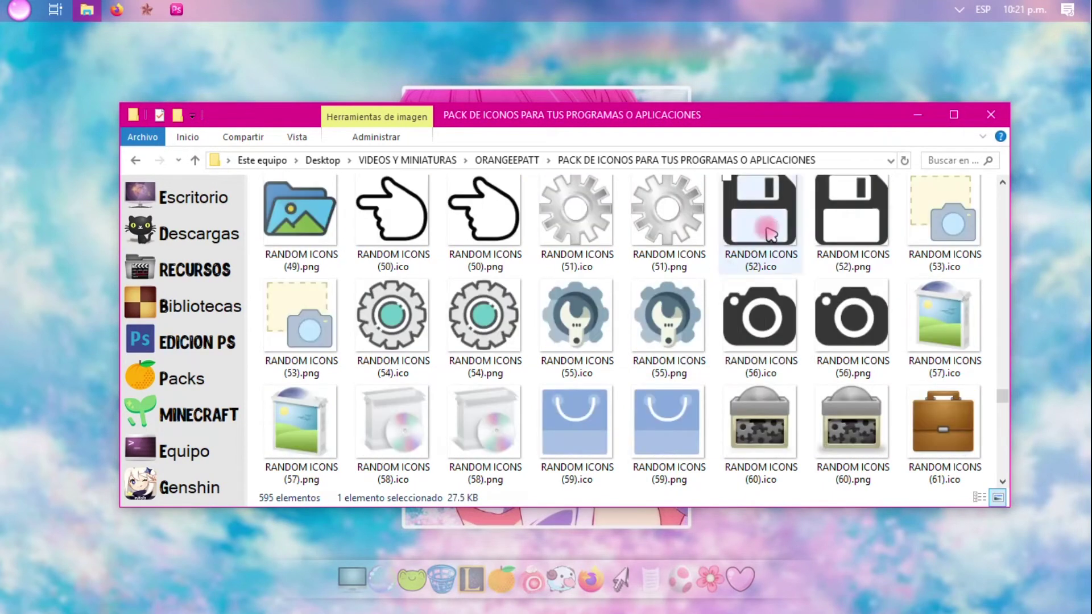
click(979, 116)
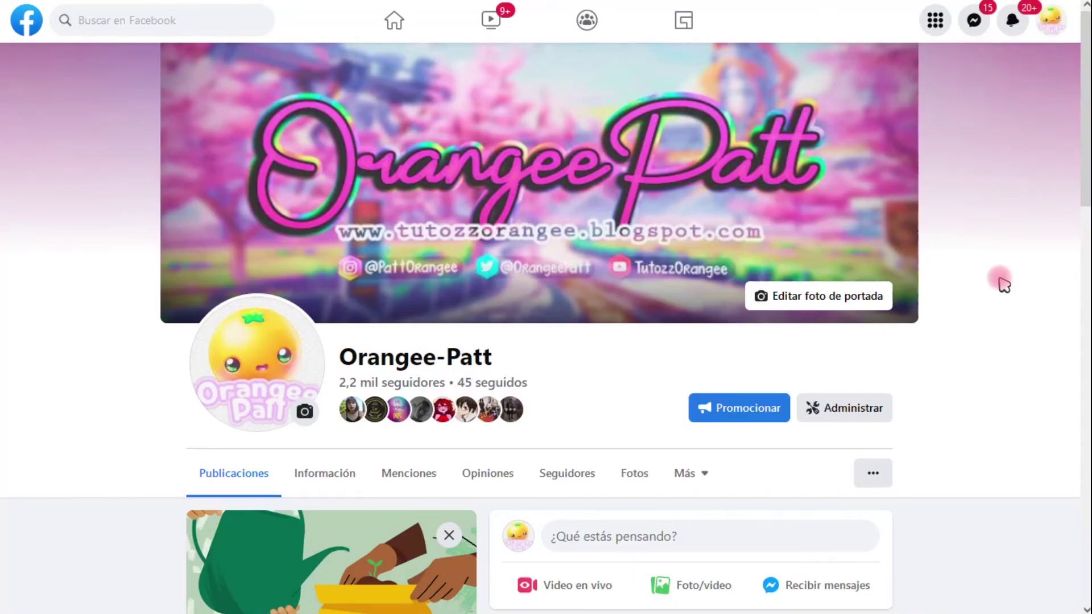
On the Orangee-Patt Facebook page, dismiss the promotion suggestion under the NUEVOS CURSORES post and view the post's love reactions.
scroll(1003, 284, down, 10)
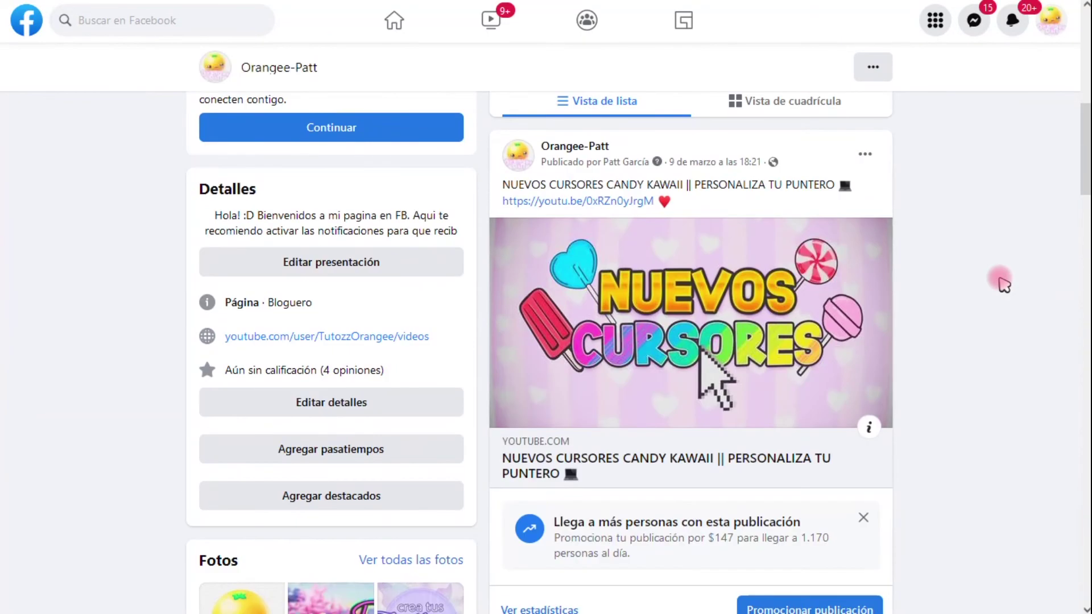
scroll(1004, 285, down, 1)
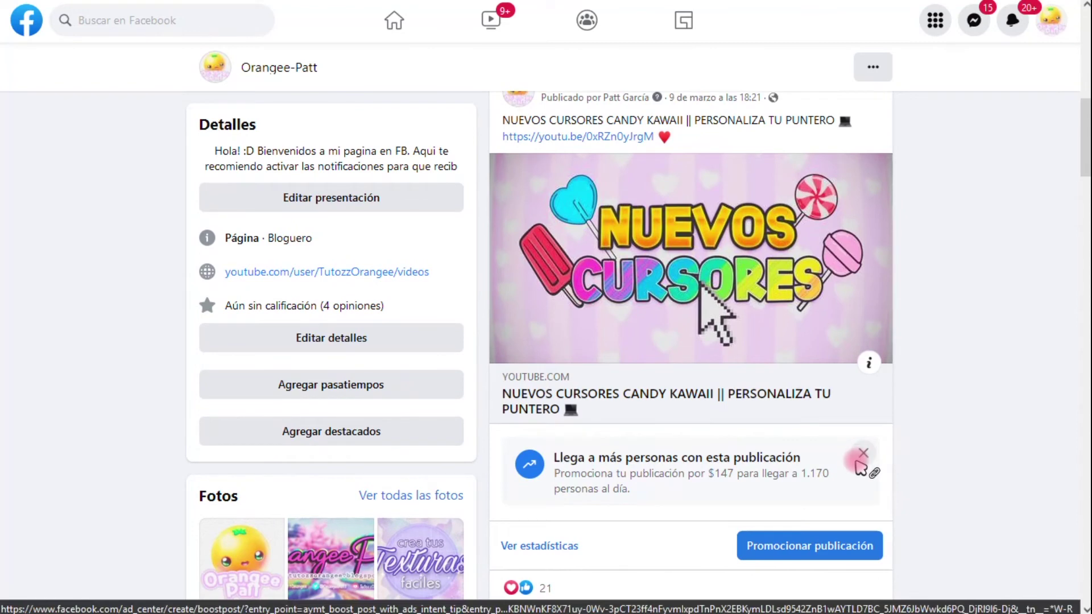
click(859, 459)
scroll(963, 396, up, 1)
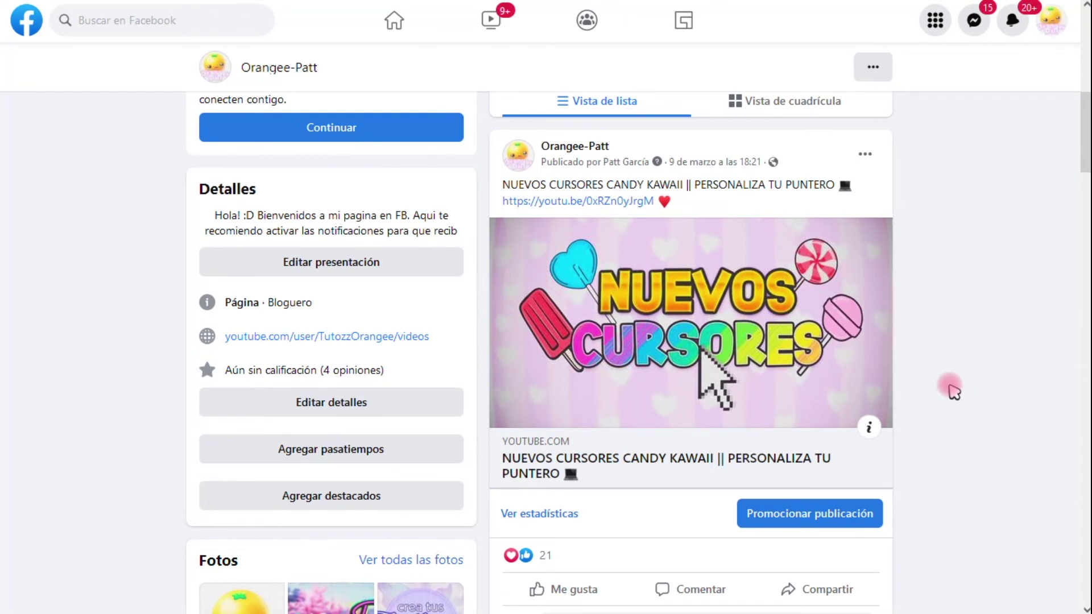
mouse_move(511, 560)
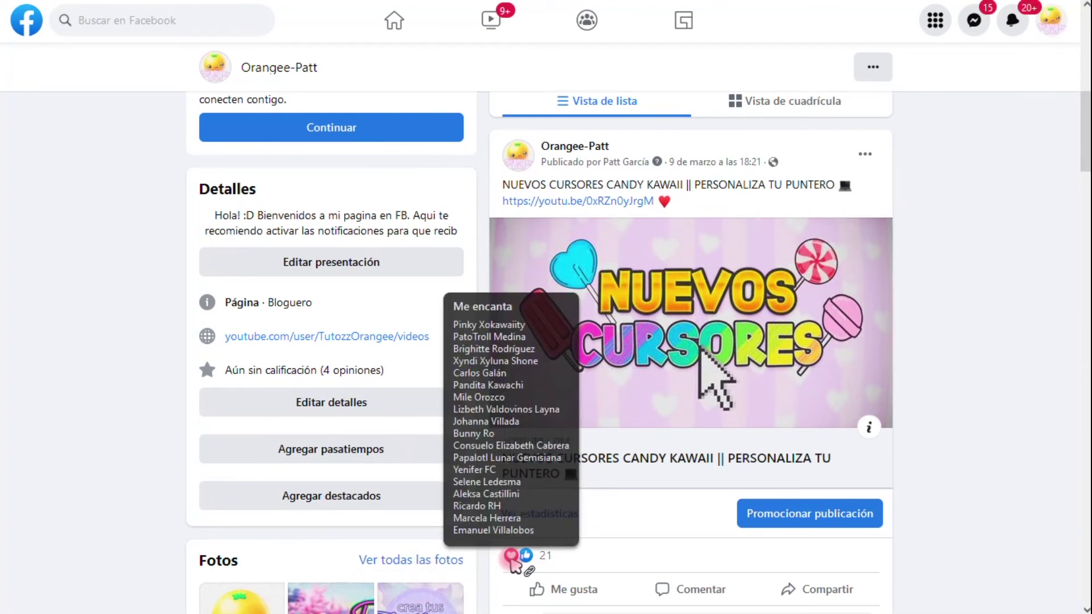
Open the list of love reactions on the NUEVOS CURSORES post, look through all the people in it, and close the list.
click(512, 557)
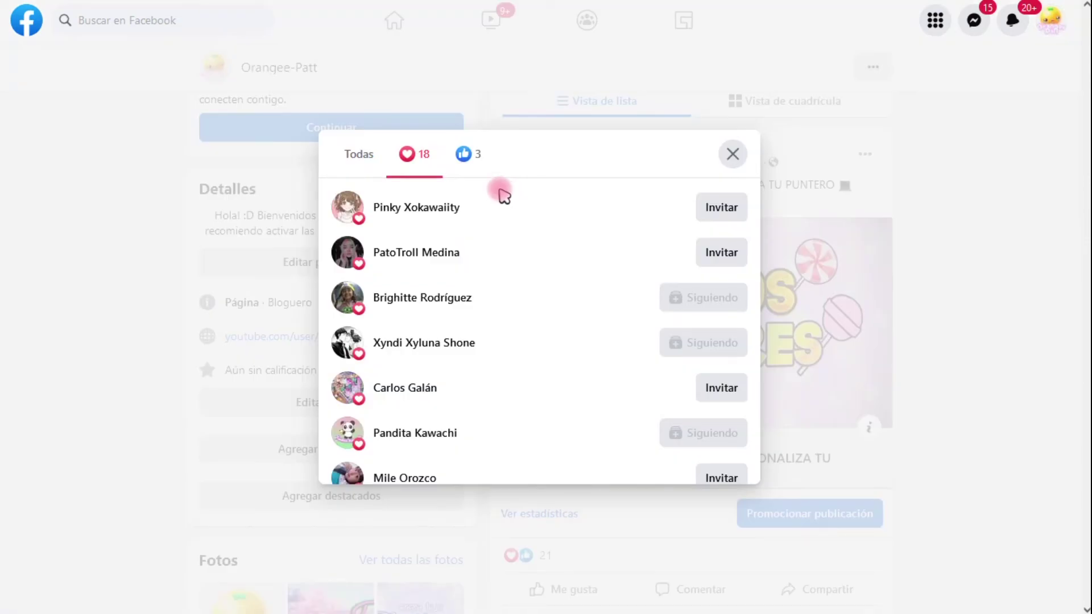
scroll(515, 215, down, 1)
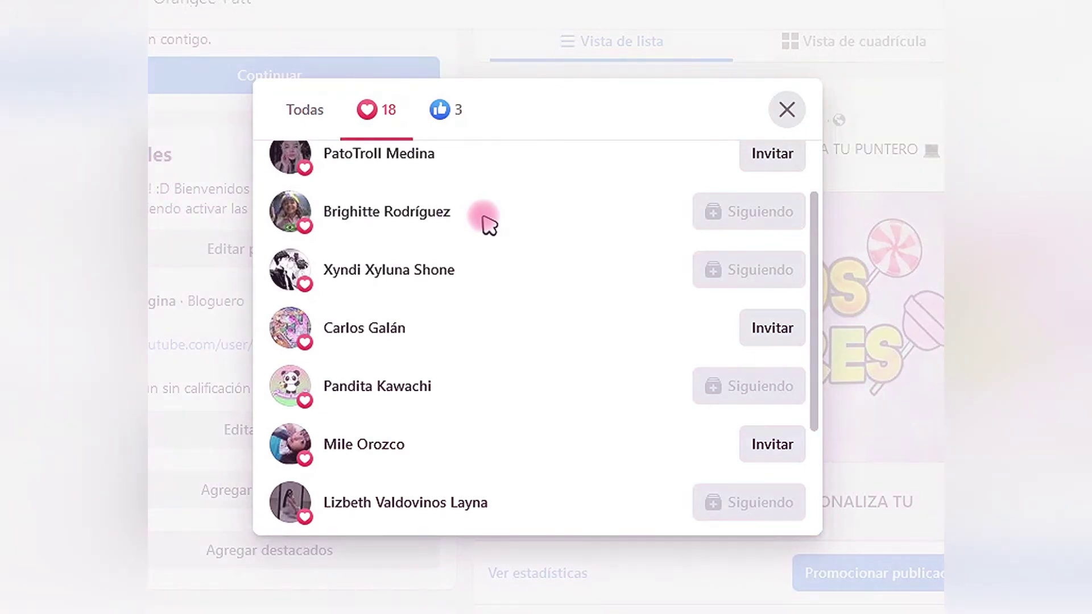
scroll(483, 223, down, 1)
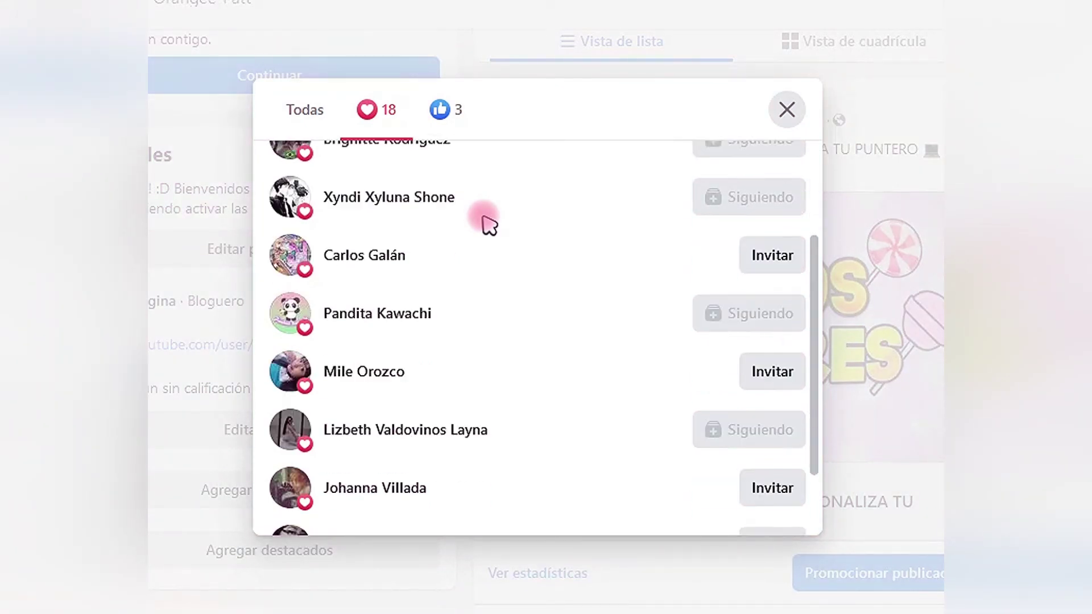
scroll(489, 242, down, 1)
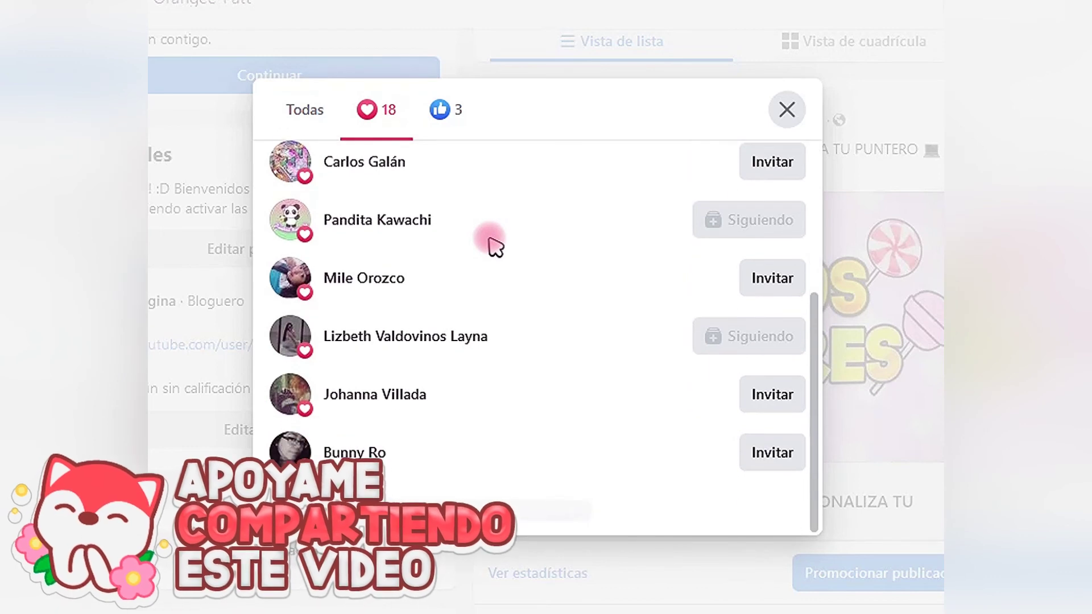
scroll(497, 284, down, 1)
scroll(500, 287, down, 3)
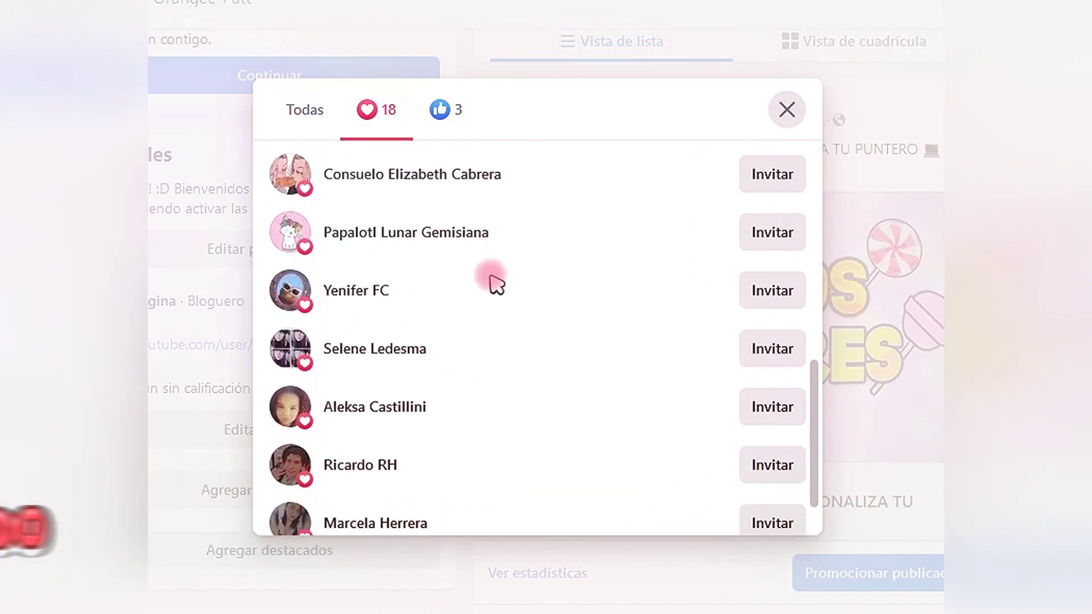
scroll(496, 285, down, 1)
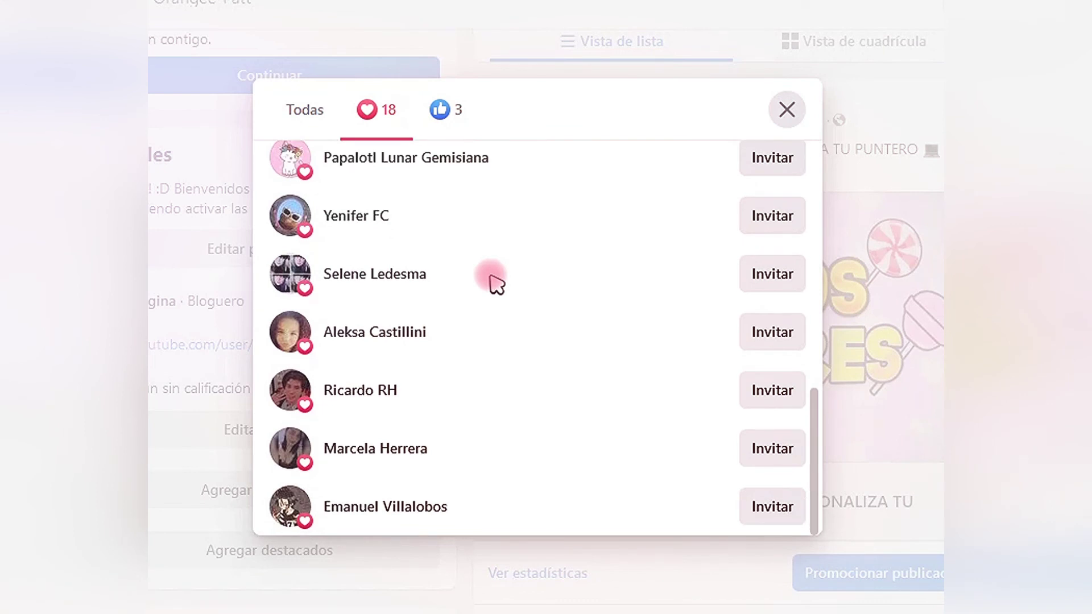
scroll(507, 354, up, 8)
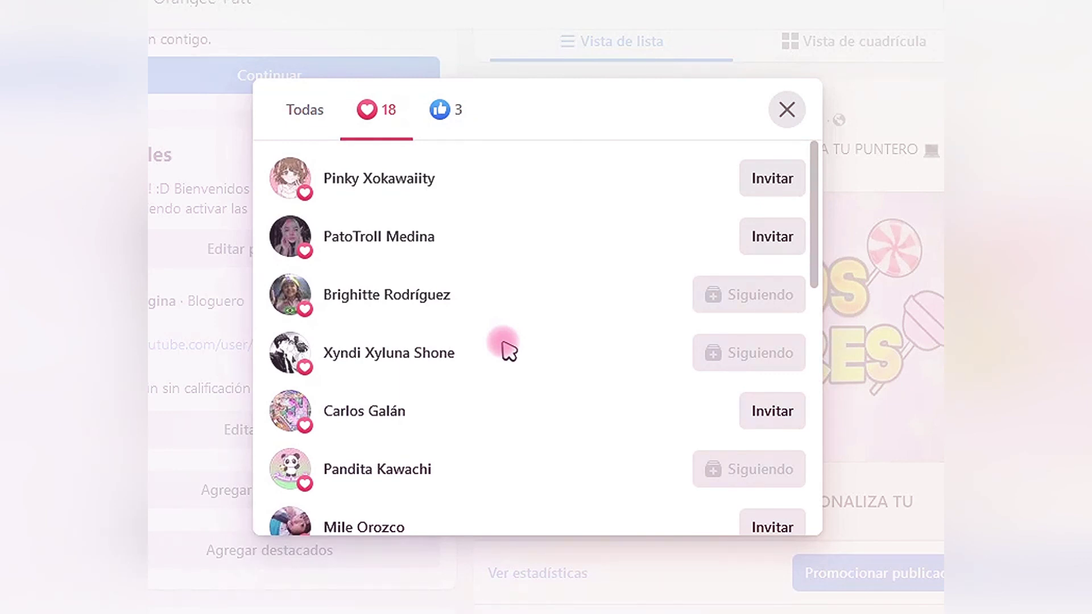
click(786, 109)
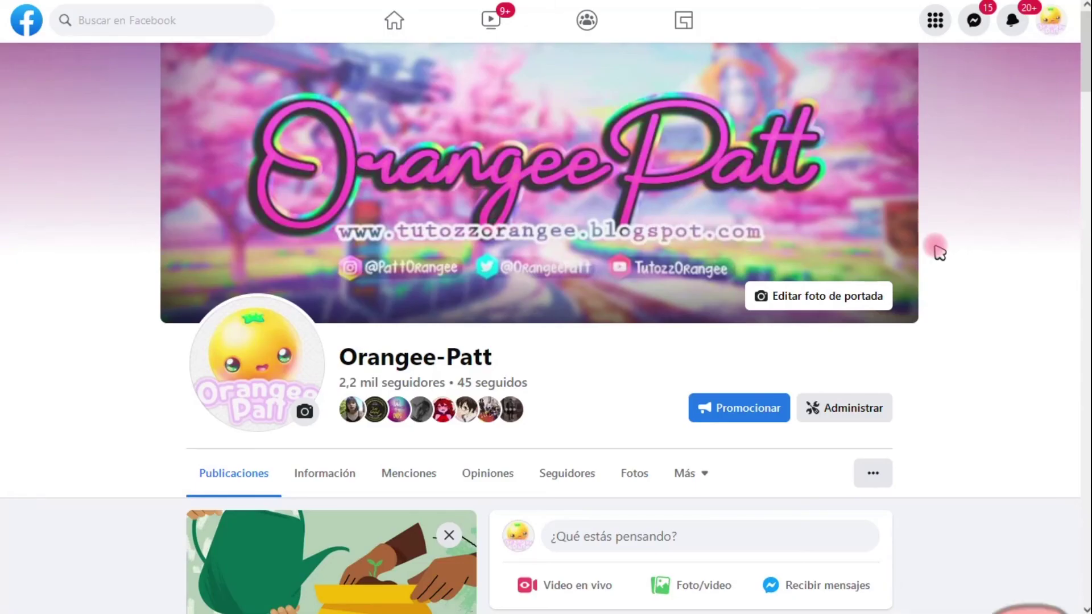